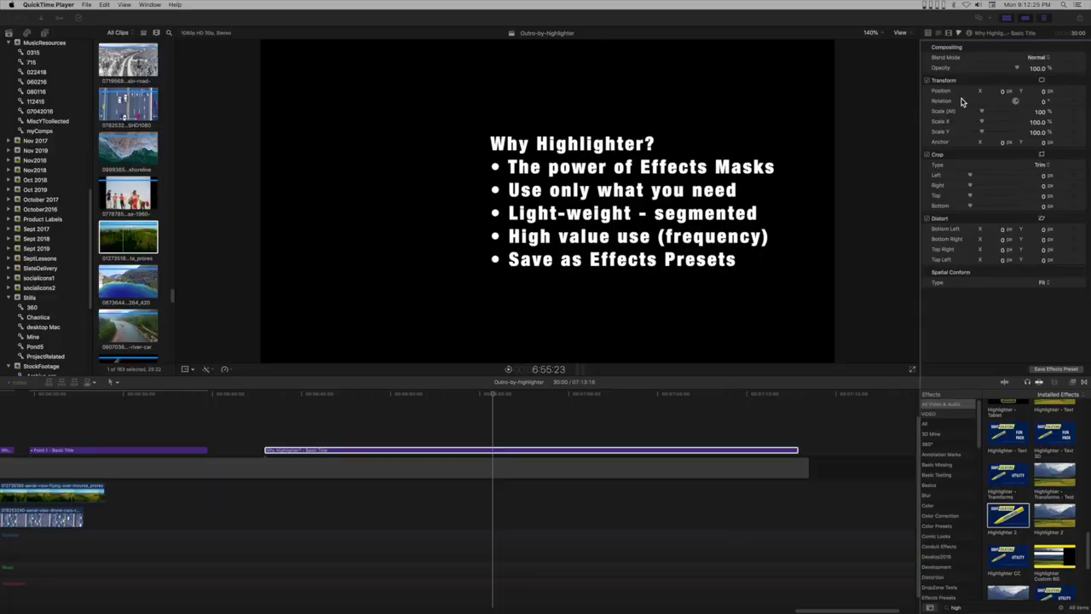
Bring Final Cut Pro forward with the Why Highlighter? title project showing
click(479, 49)
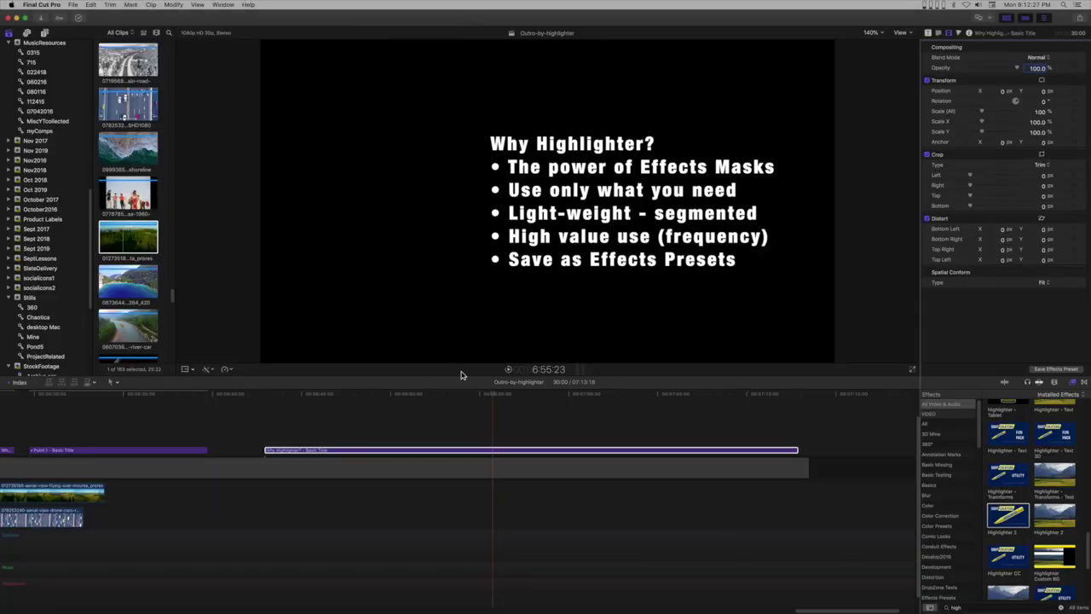
Apply Highlighter 2 to the Why Highlighter? title and lower its fill opacity to 0%
mouse_move(492, 398)
mouse_down()
mouse_move(470, 397)
mouse_move(489, 397)
mouse_up()
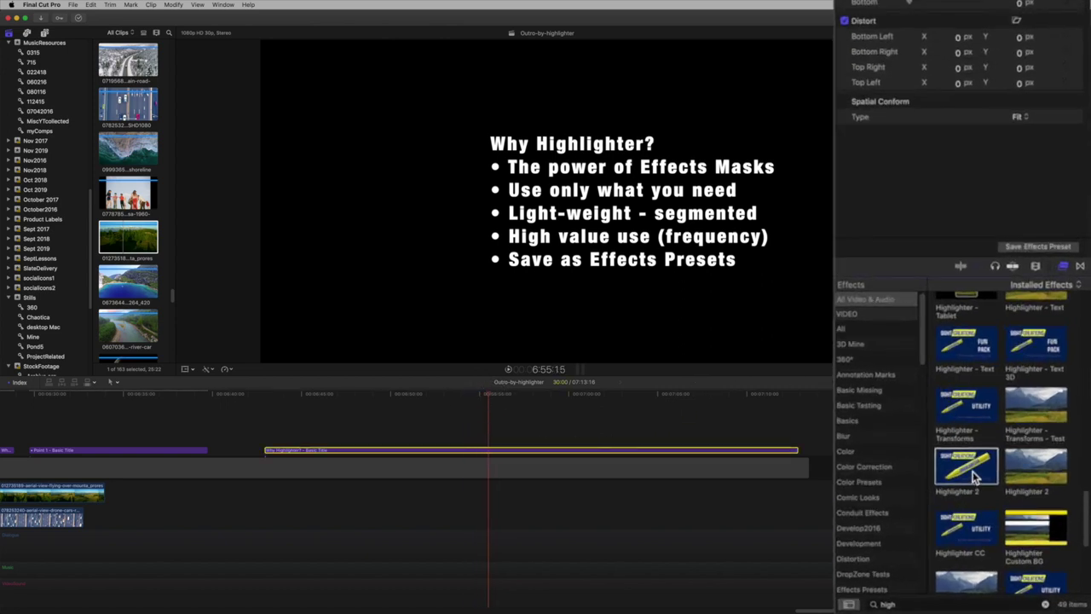
double_click(974, 477)
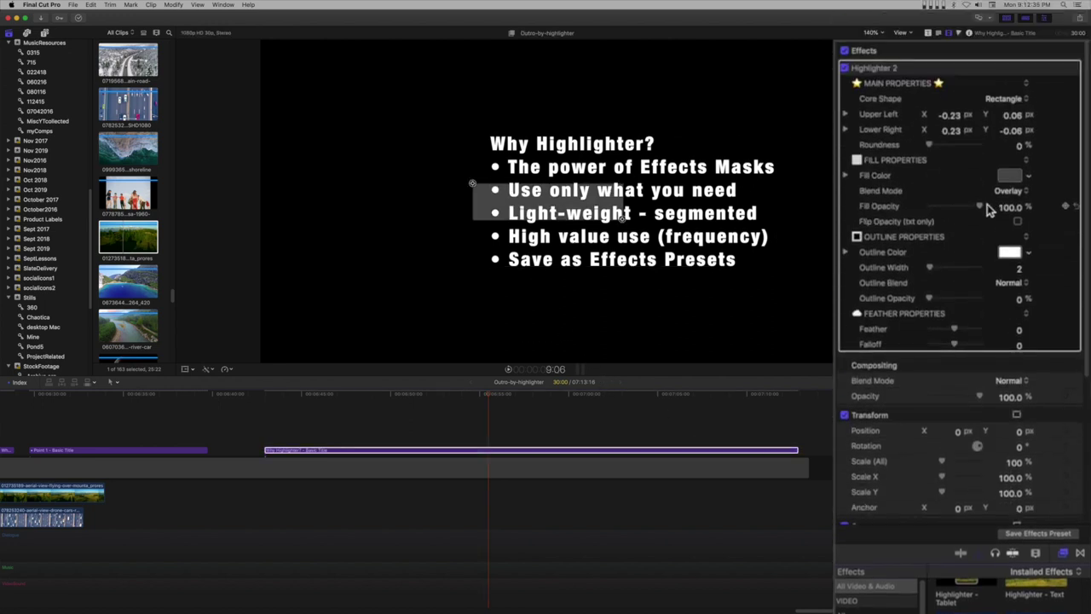
drag(980, 206, 929, 206)
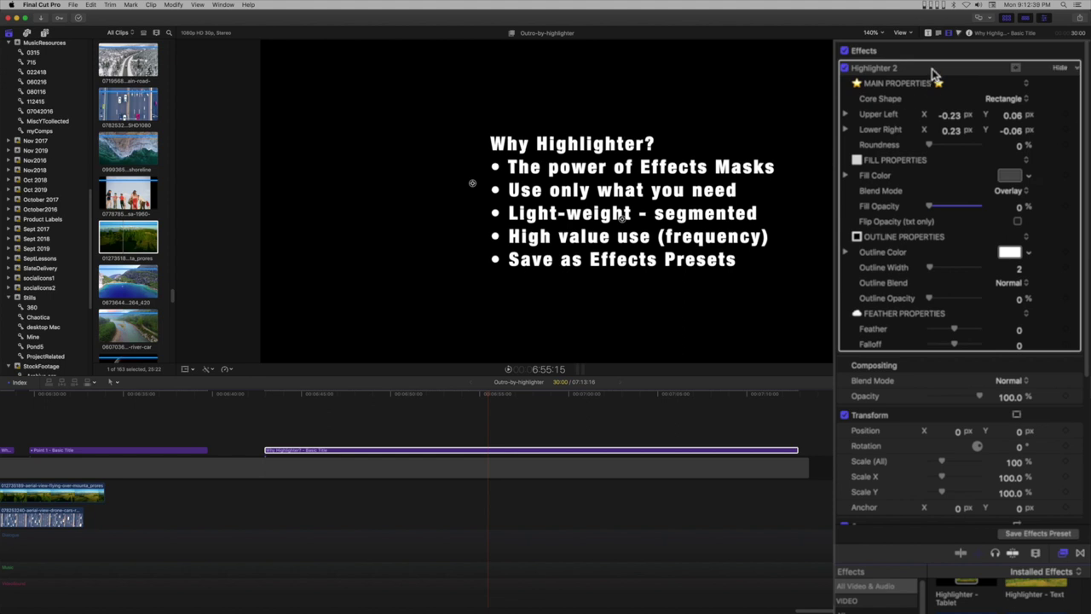
Add a shape mask to Highlighter 2 as a square-cornered rectangle with no feathering
click(963, 72)
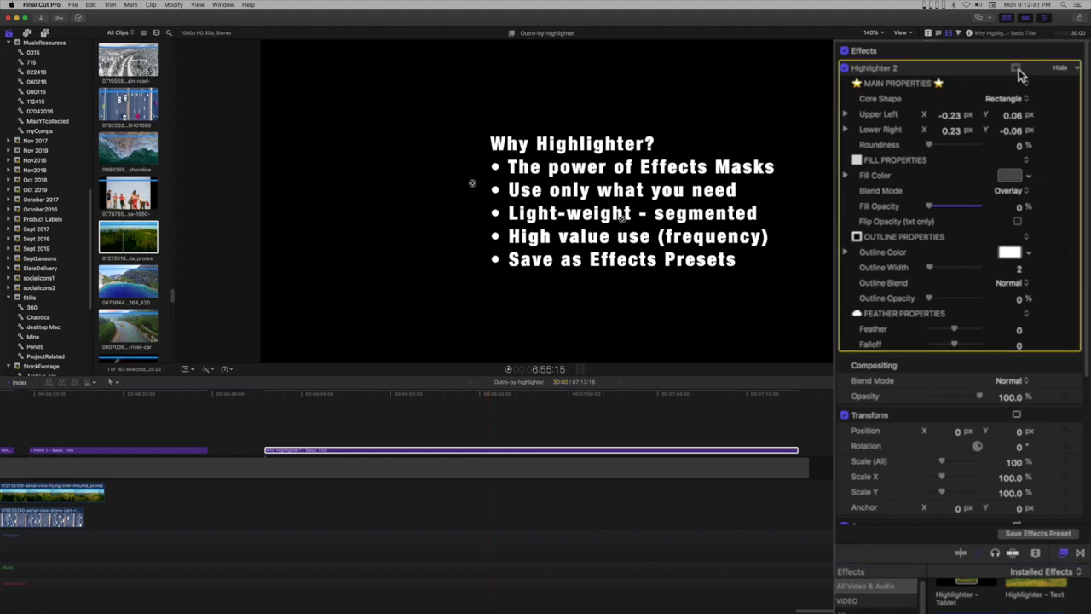
click(1015, 68)
click(985, 74)
drag(516, 128, 442, 124)
drag(468, 85, 511, 124)
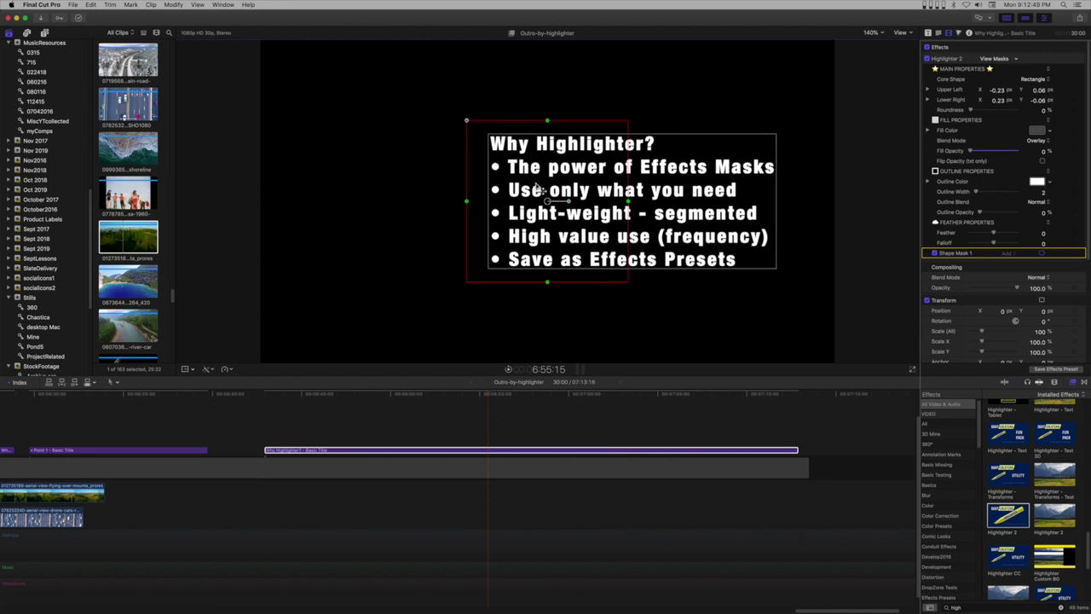
Fit the rectangle mask around the first bullet line, then add a second shape mask
drag(548, 201, 644, 170)
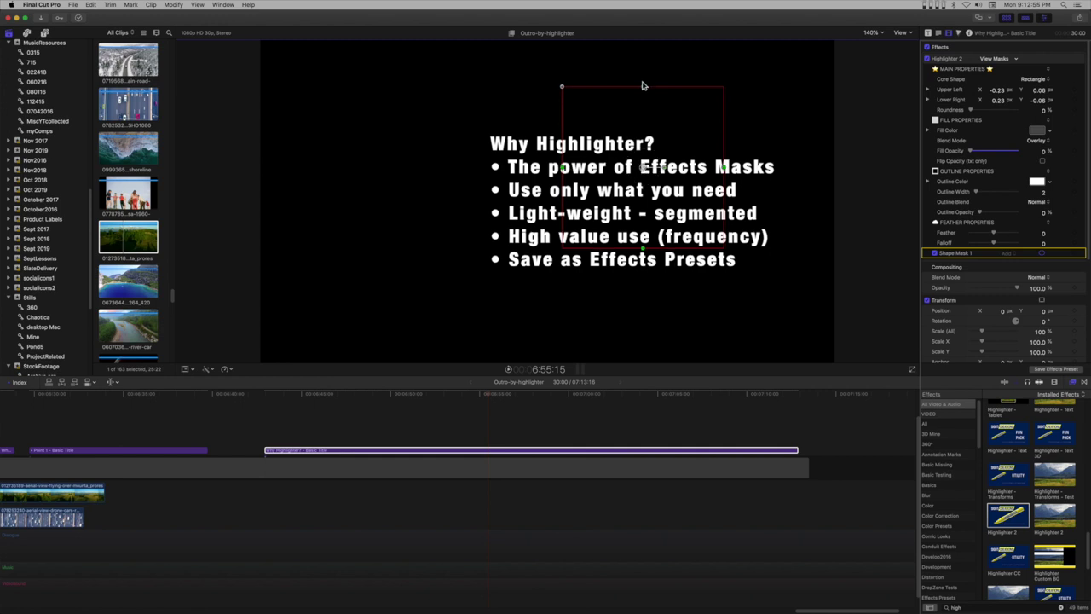
drag(644, 88, 628, 170)
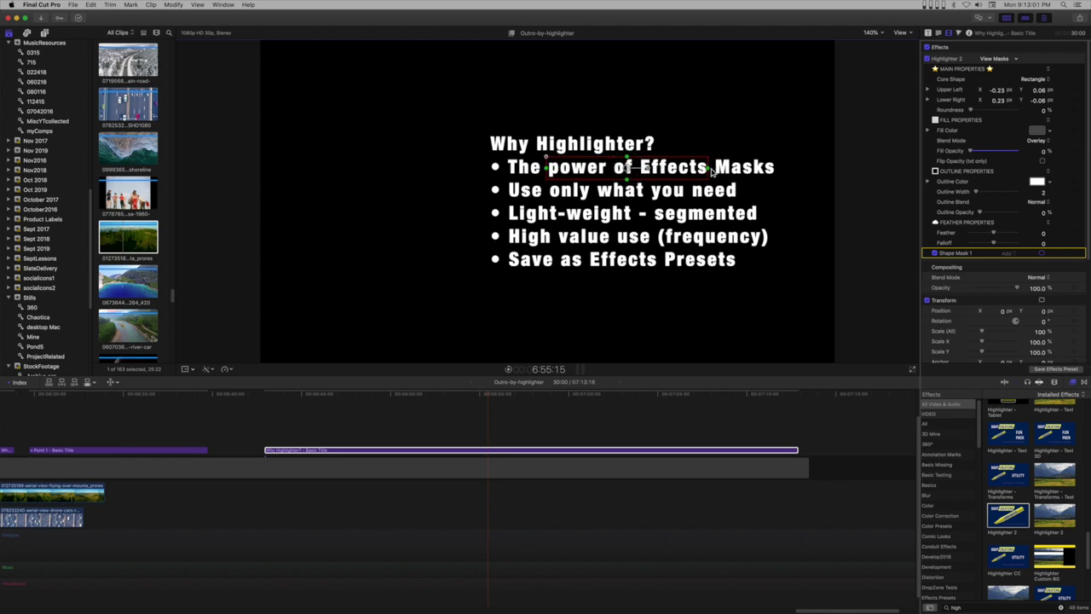
drag(710, 173, 827, 179)
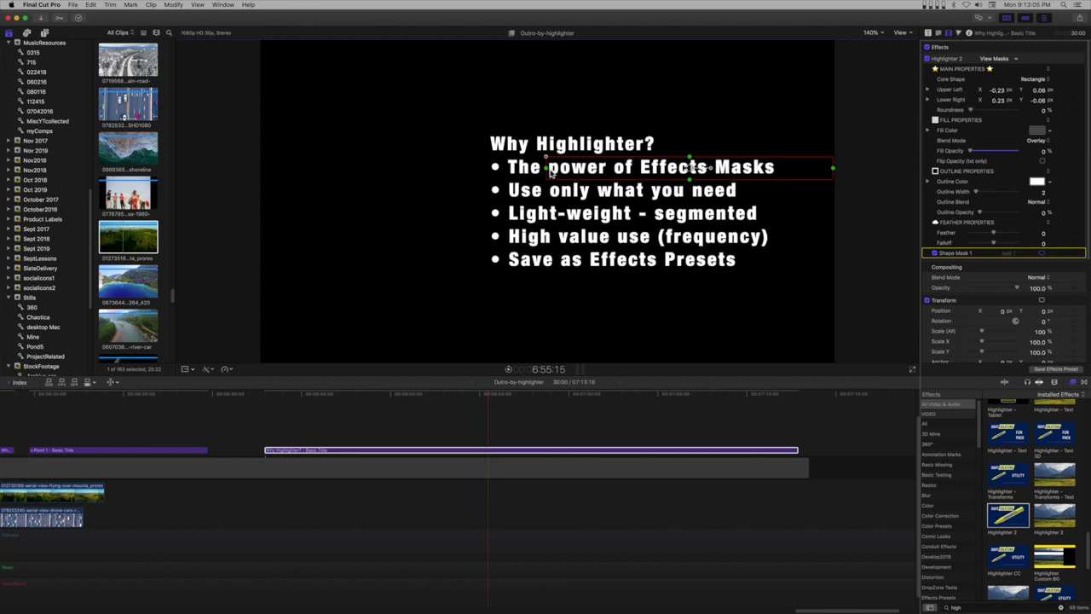
drag(547, 168, 483, 174)
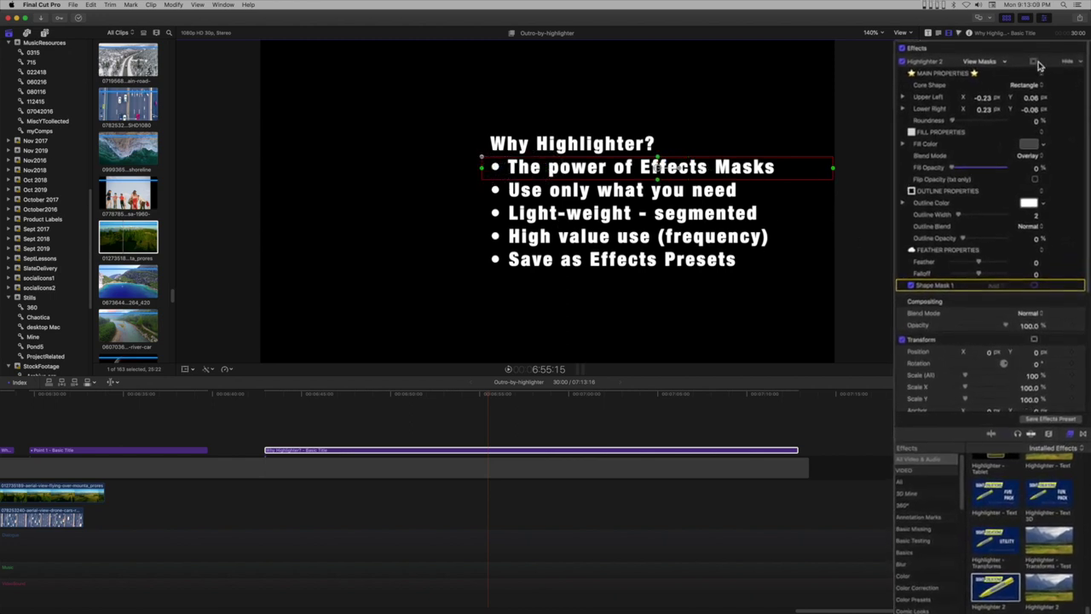
click(1044, 61)
click(1014, 68)
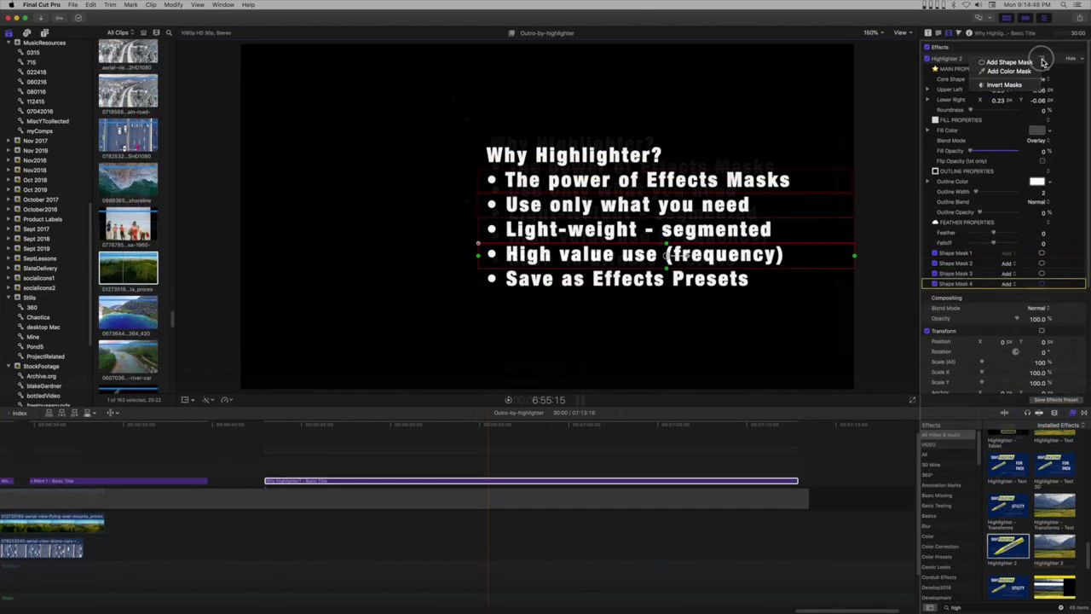
Add another rectangular shape mask fitted around the 'Save as Effects Presets' line
click(1031, 67)
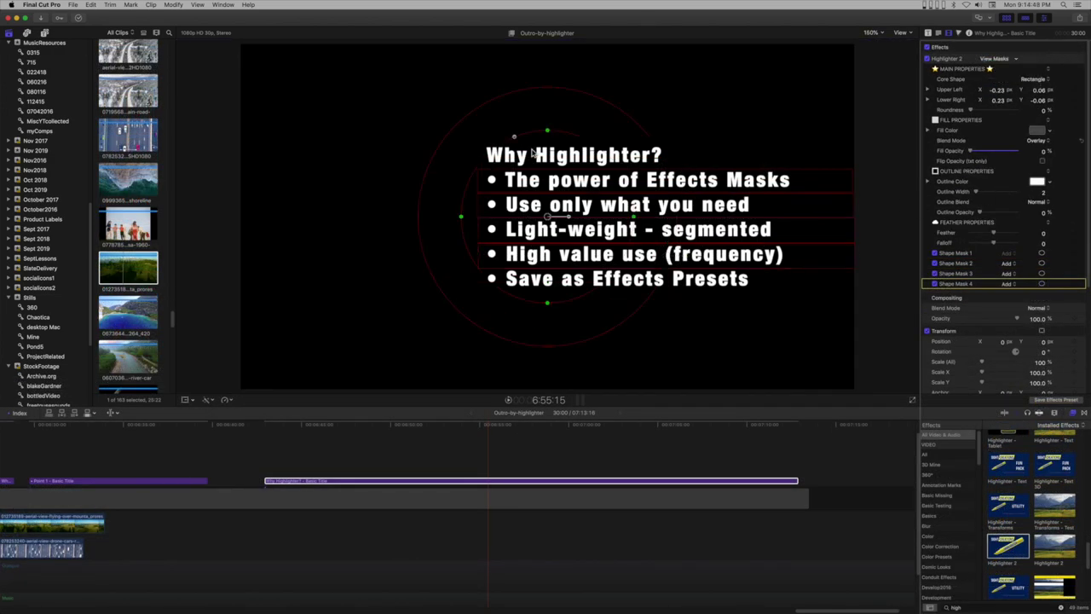
drag(514, 137, 460, 130)
drag(561, 125, 554, 271)
drag(479, 305, 566, 305)
drag(653, 282, 854, 282)
mouse_move(665, 300)
mouse_down()
mouse_move(663, 287)
mouse_move(669, 300)
mouse_up()
mouse_move(491, 429)
mouse_down()
mouse_move(266, 430)
mouse_move(506, 426)
mouse_move(652, 438)
mouse_move(754, 426)
mouse_up()
Add markers to the title, extend its end by 6:24, and return the playhead to 6:45:23
key(m)
key(m)
key(m)
key(m)
key(m)
key(m)
key(m)
key(m)
key(m)
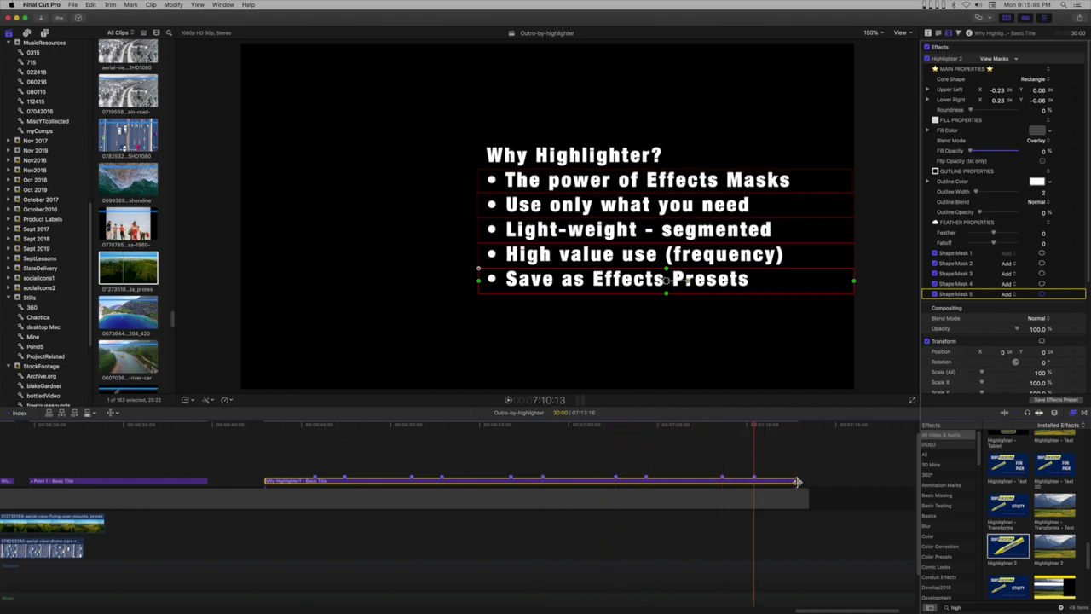
drag(797, 482, 900, 480)
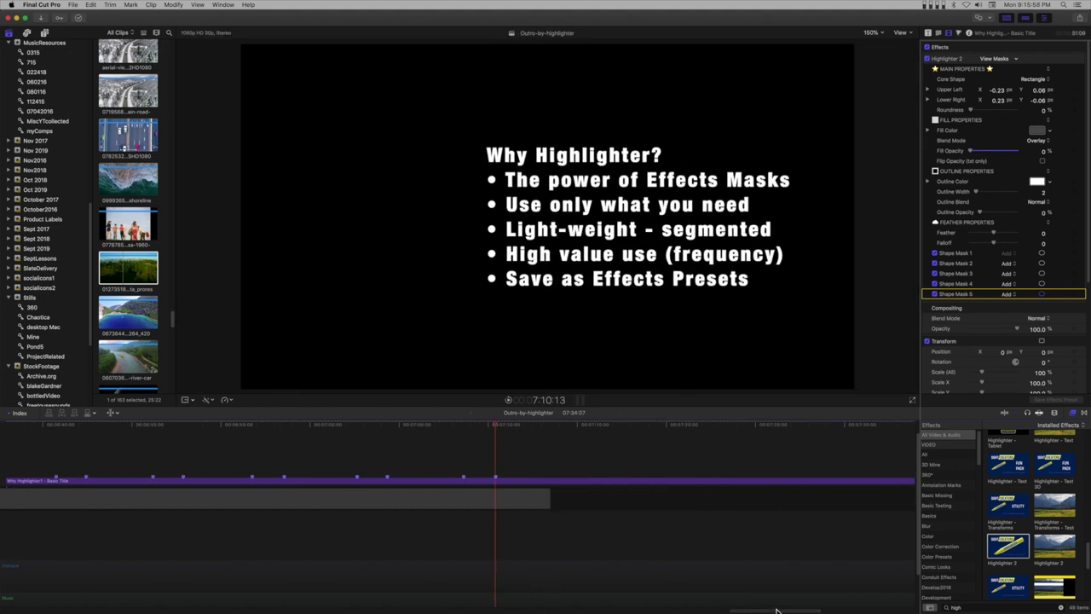
drag(775, 610, 731, 606)
click(463, 427)
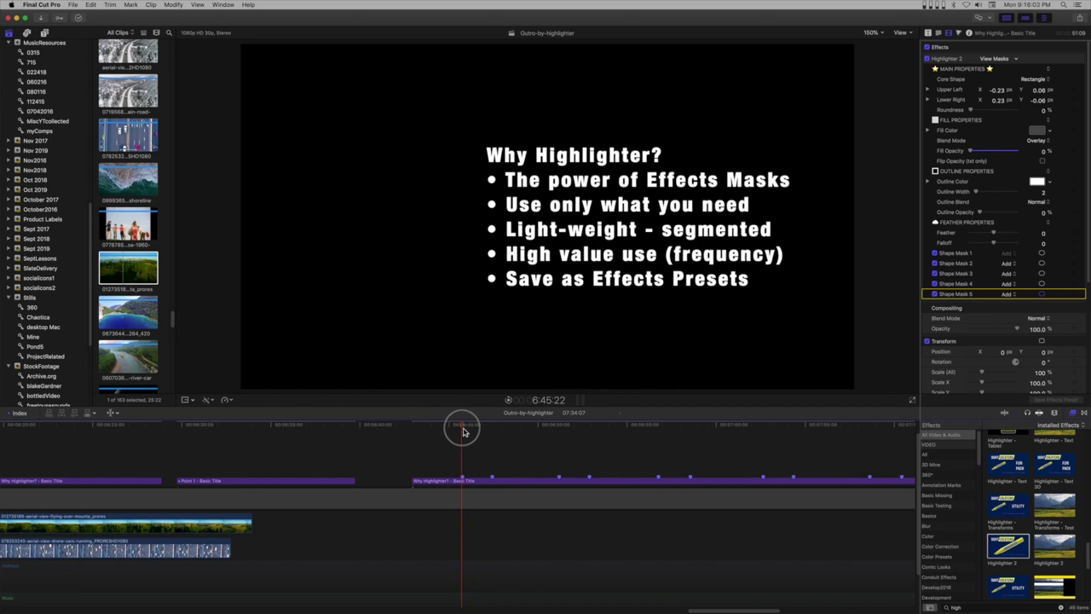
Keyframe Shape Mask 1 at 6:45:22 and 6:47:08, starting off-frame left of the first bullet
click(895, 362)
click(475, 486)
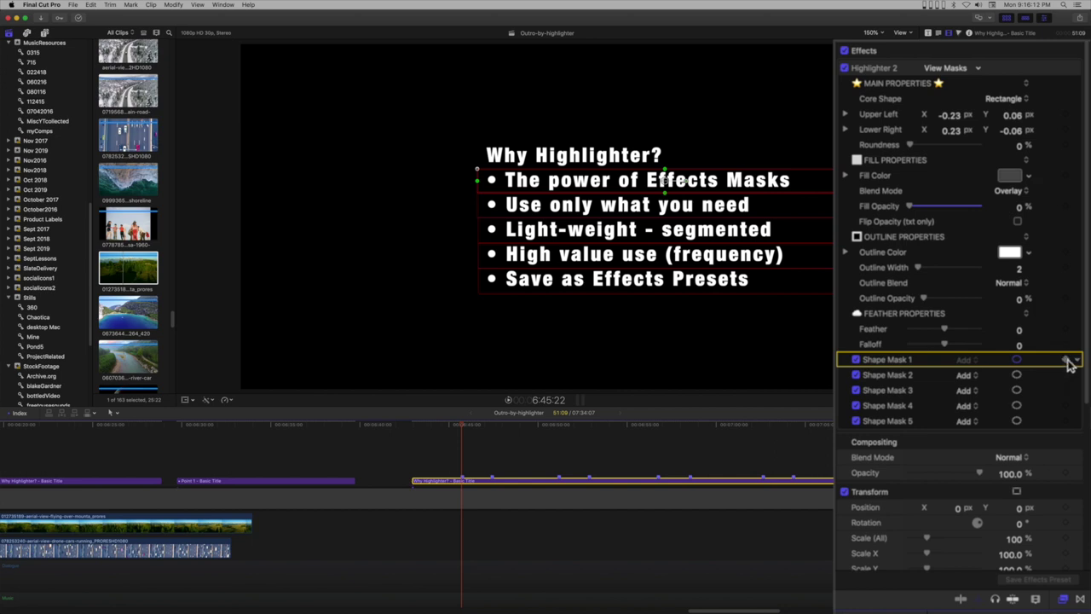
click(1067, 359)
drag(473, 422, 491, 427)
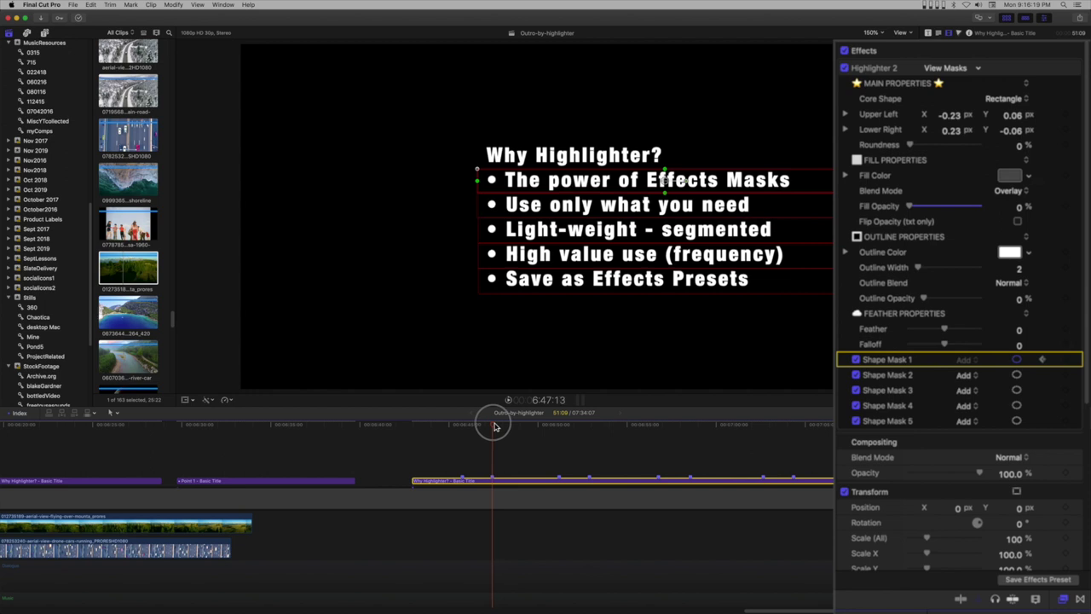
click(1067, 360)
click(1044, 360)
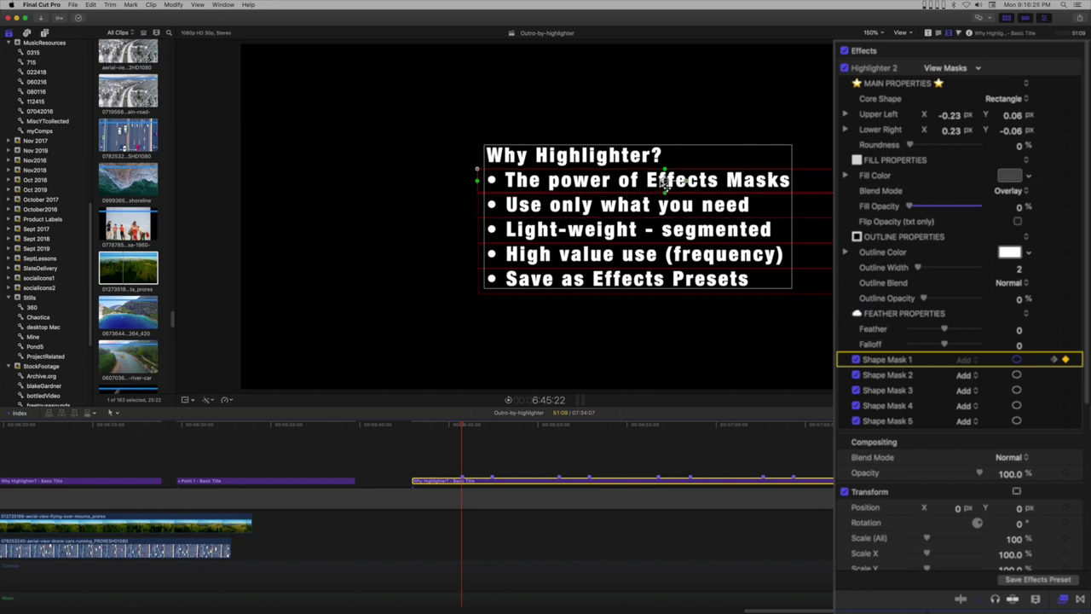
key(super+5)
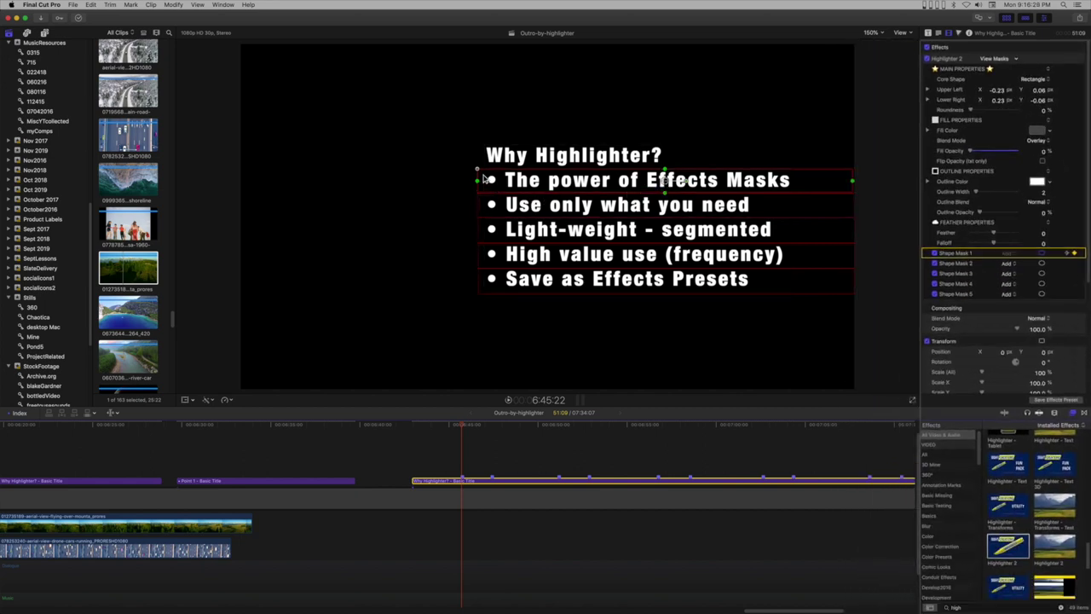
drag(483, 178, 108, 179)
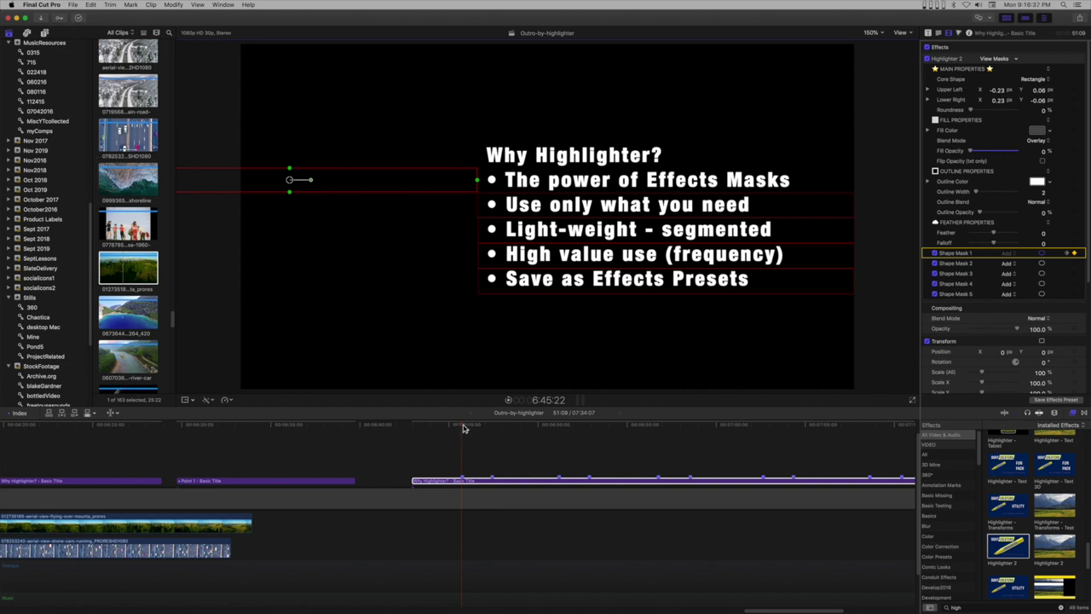
drag(463, 428, 561, 433)
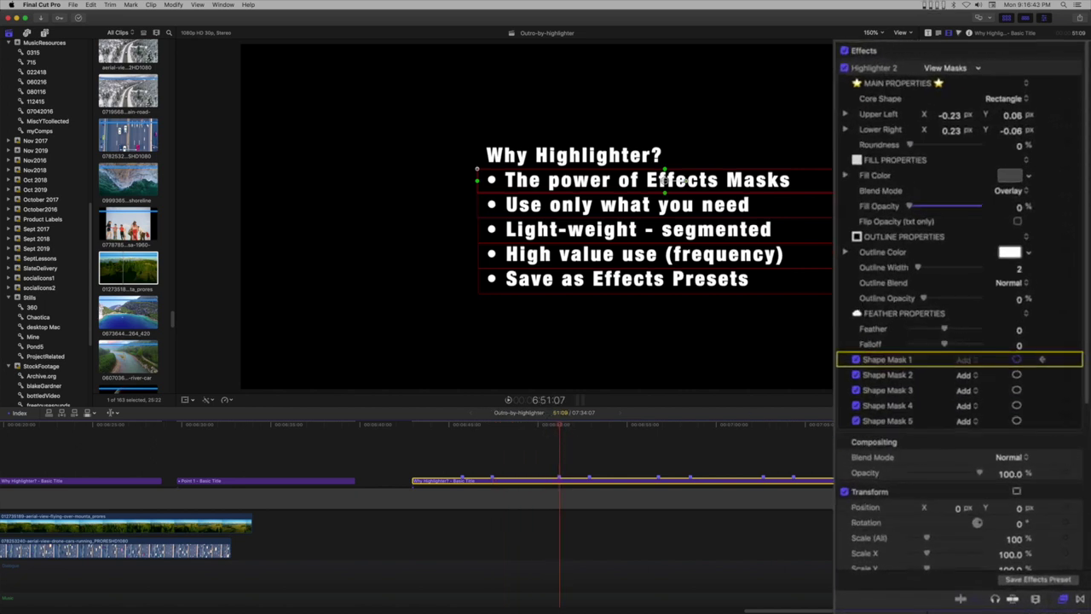
Keyframe Shape Mask 2 to slide in from the left onto the second bullet
click(1066, 375)
click(587, 432)
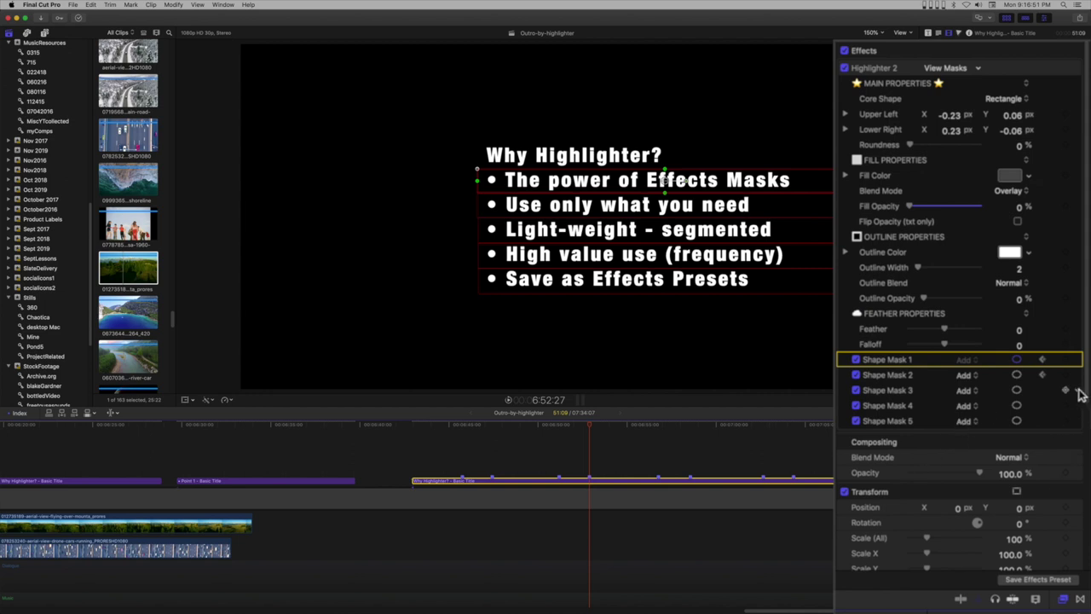
click(1052, 376)
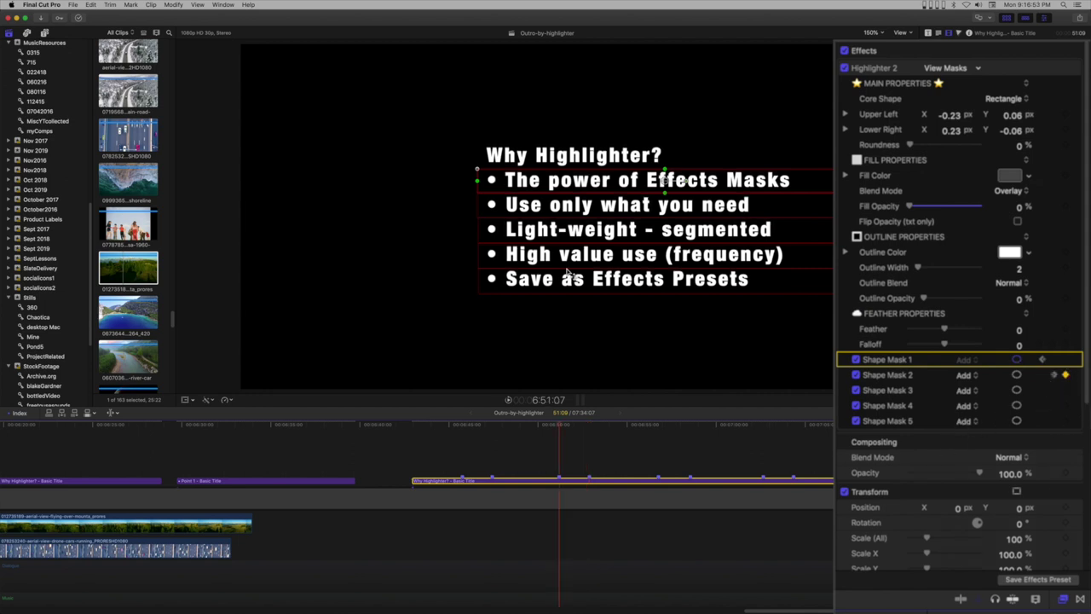
drag(272, 196, 422, 209)
click(688, 435)
Slide Shape Masks 3 and 4 off-frame left at 6:56:23 and 7:02:21
click(658, 426)
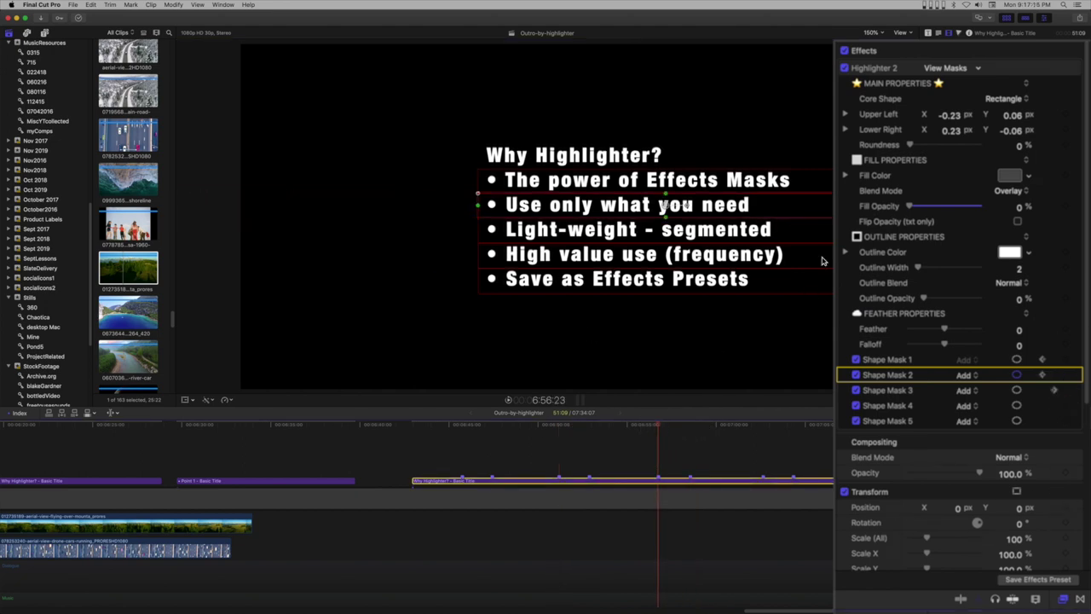
click(886, 390)
drag(439, 234, 437, 237)
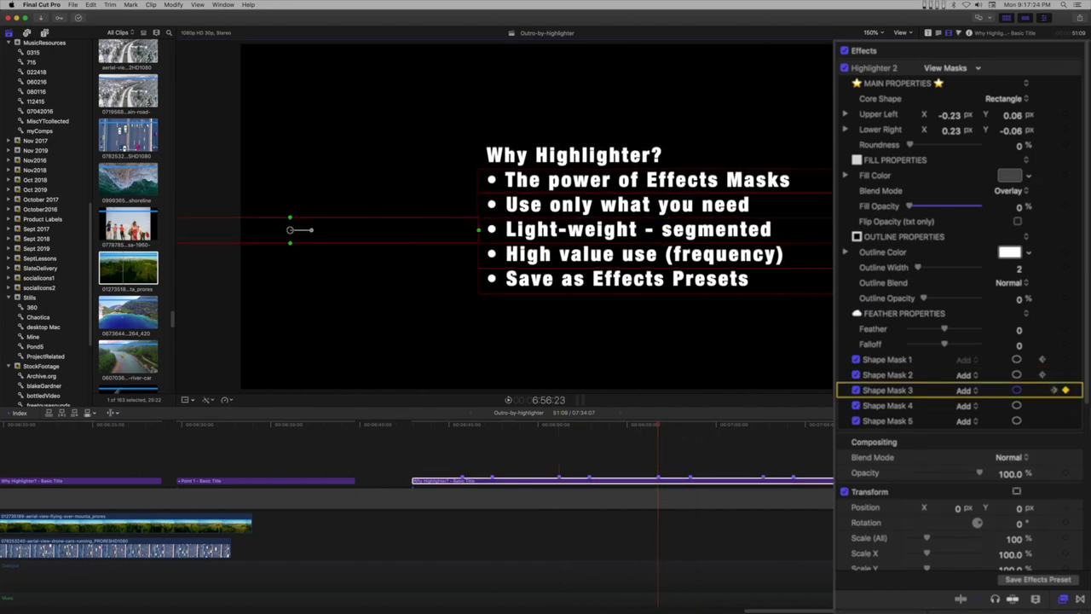
click(764, 426)
click(923, 404)
drag(677, 254, 292, 253)
Keyframe Shape Mask 5 off-frame left at 7:08:20 so it wipes onto the last line
scroll(728, 430, right, 5)
click(704, 426)
click(903, 421)
drag(814, 286, 434, 285)
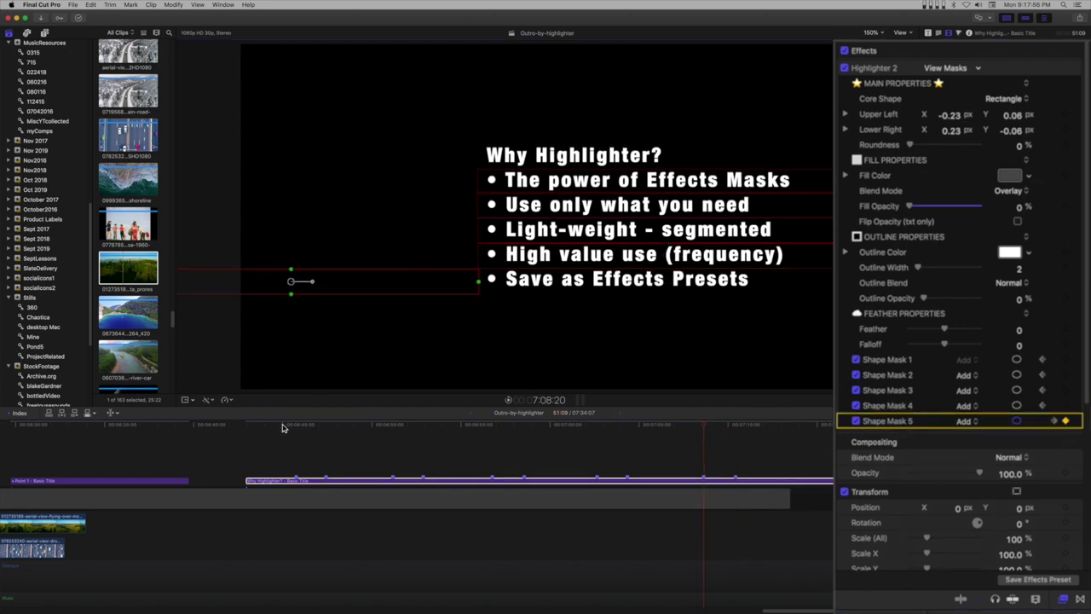
click(319, 429)
drag(321, 431, 749, 438)
Set the Highlighter 2 blend mode to Stencil Alpha
click(1009, 192)
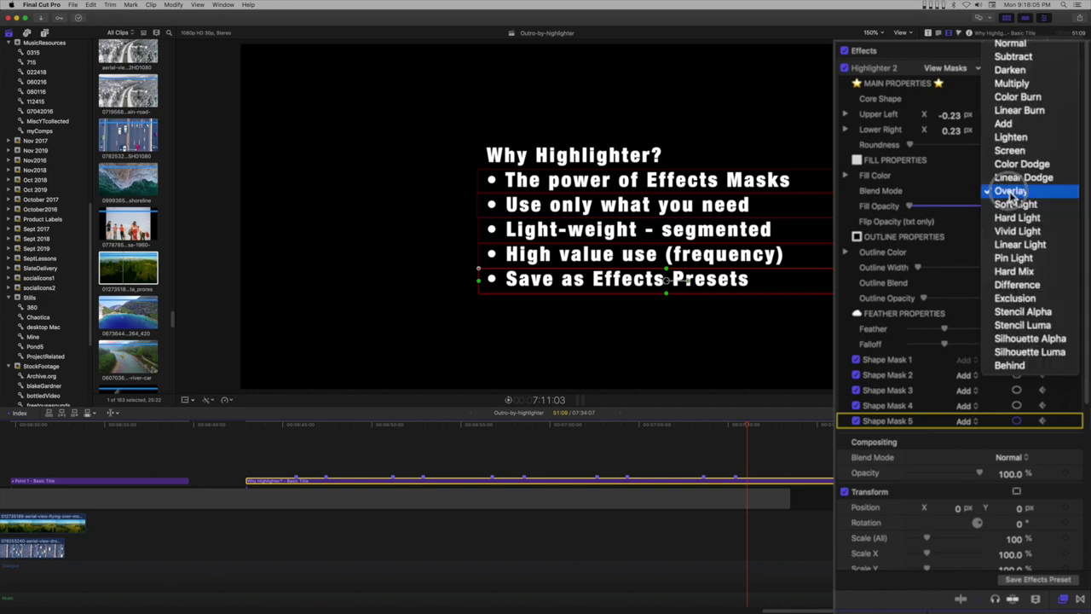
click(1010, 320)
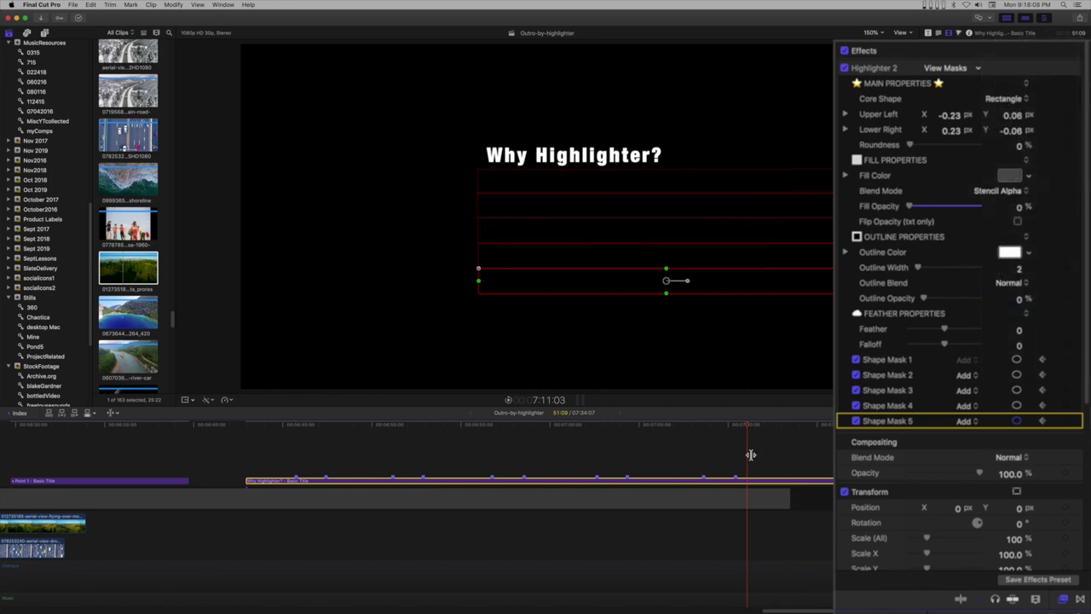
drag(749, 427, 251, 404)
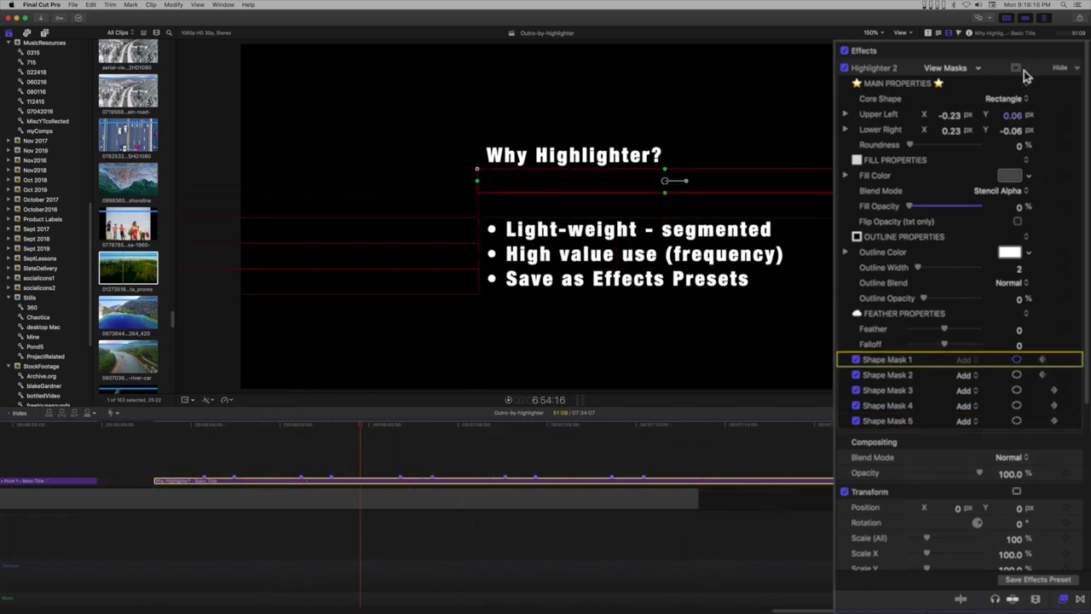
Invert the masks so the bullet lines reveal one by one, and play it back
click(1016, 68)
click(980, 109)
click(896, 380)
click(1016, 68)
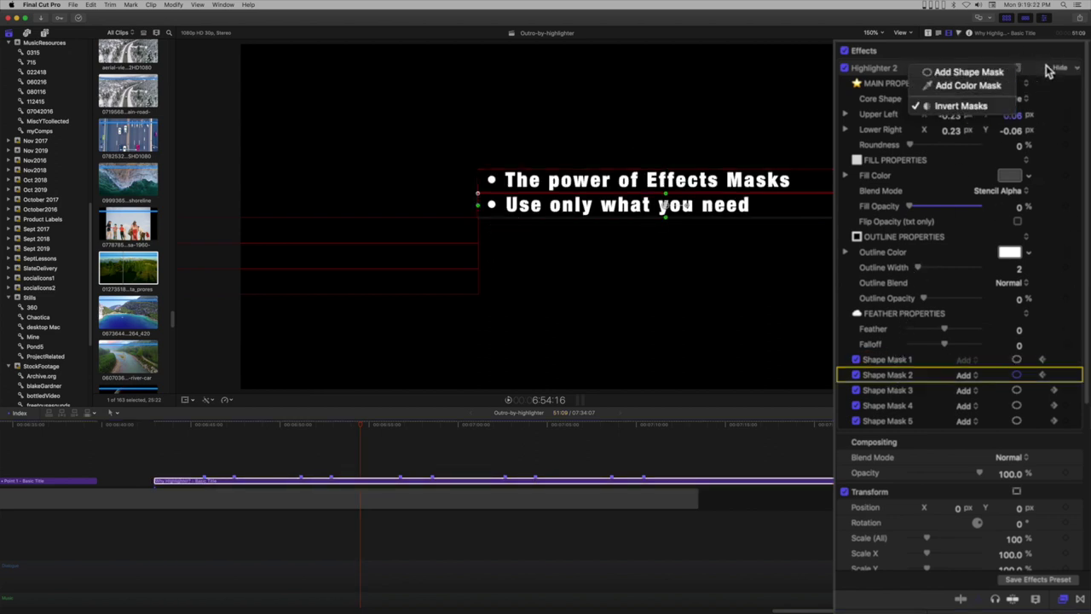
click(1019, 72)
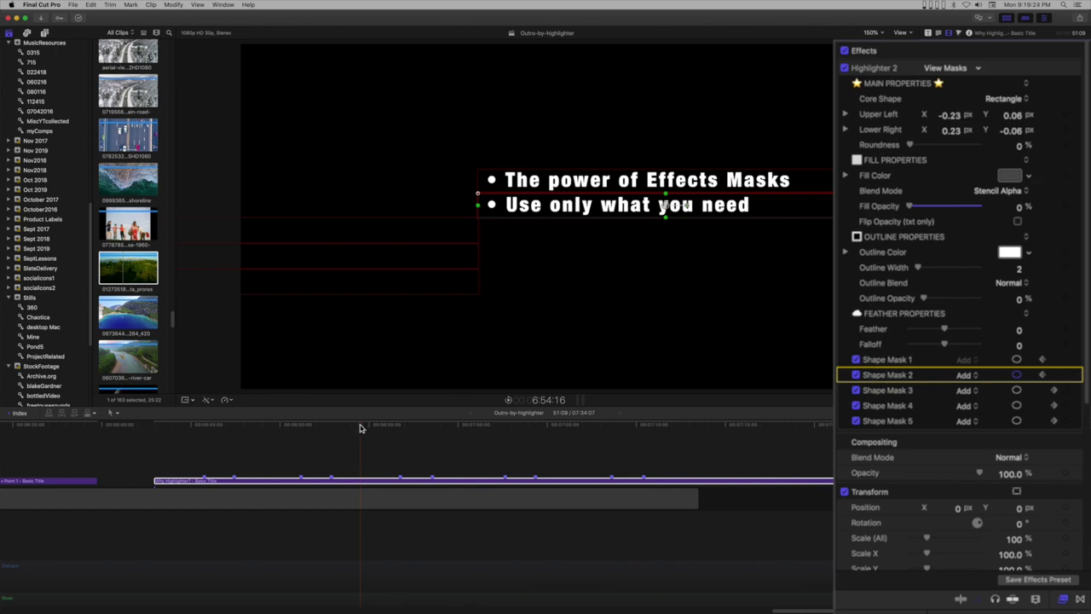
drag(359, 428, 223, 443)
key(super+5)
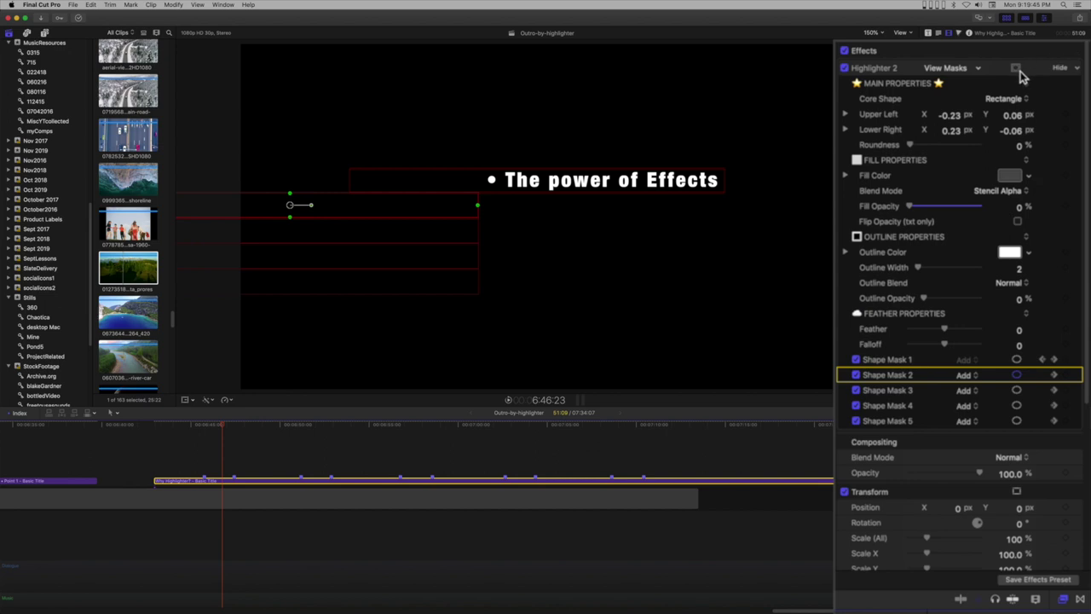
Add a sixth rectangular shape mask framing the 'Why Highlighter?' heading
click(1017, 68)
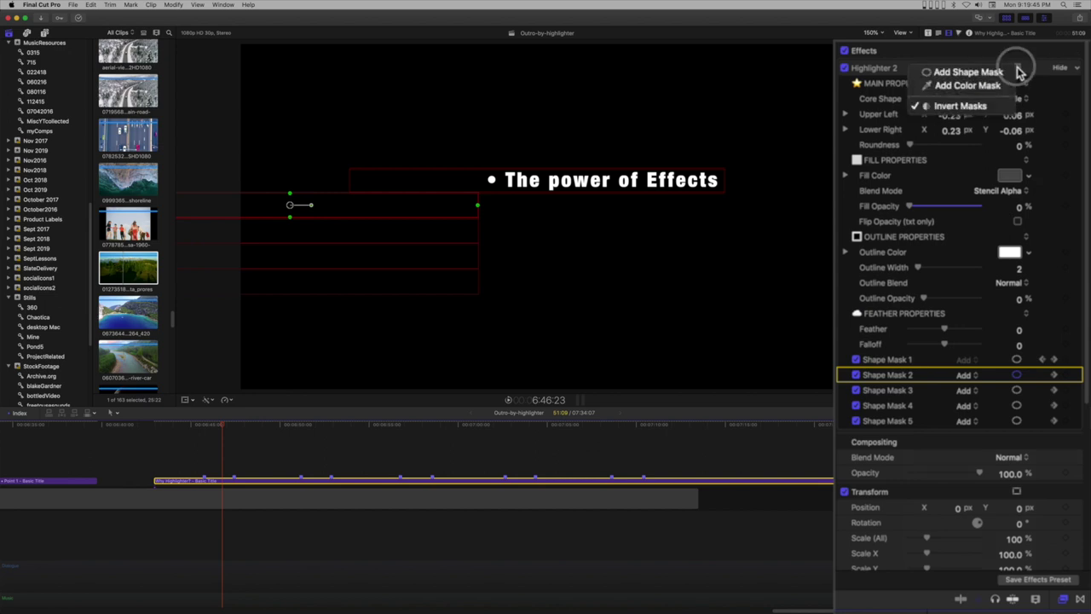
click(968, 71)
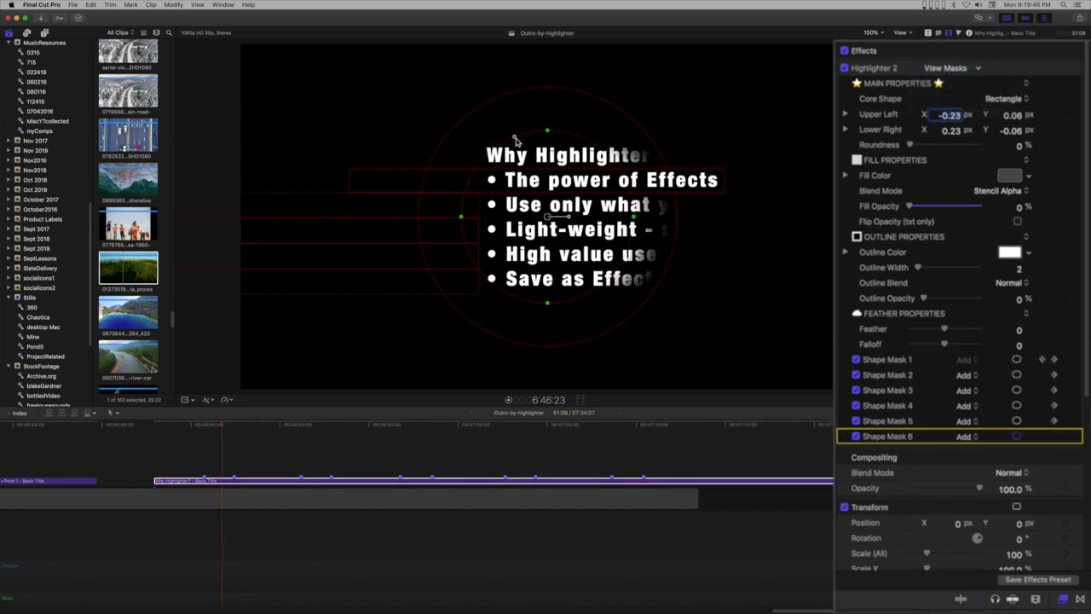
drag(515, 138, 443, 124)
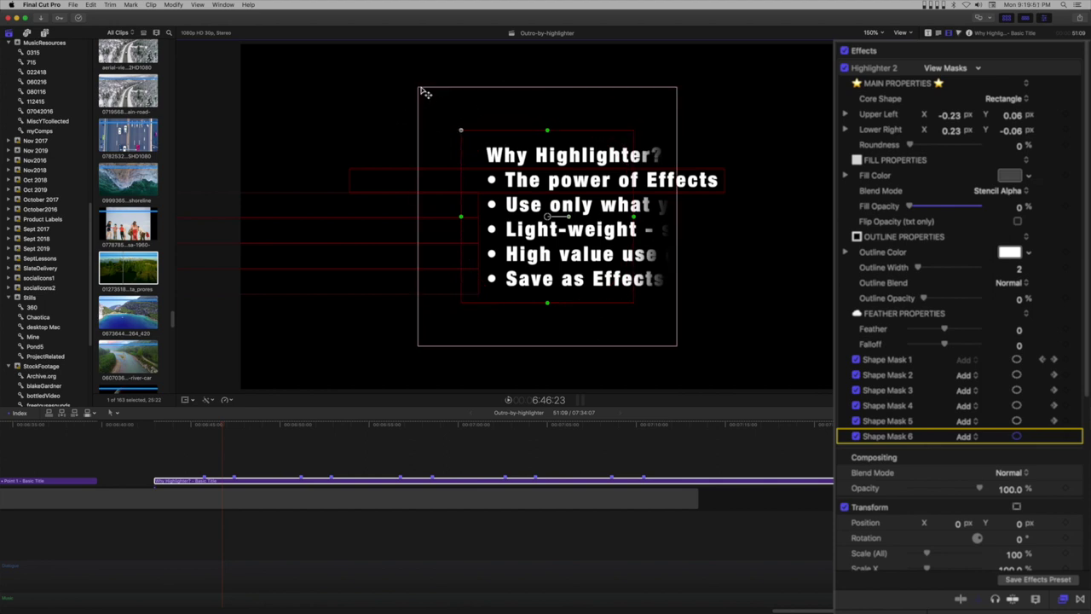
mouse_move(419, 88)
mouse_down()
mouse_move(463, 134)
mouse_move(477, 134)
mouse_move(414, 141)
mouse_move(507, 145)
mouse_up()
key(super+5)
drag(628, 151, 869, 153)
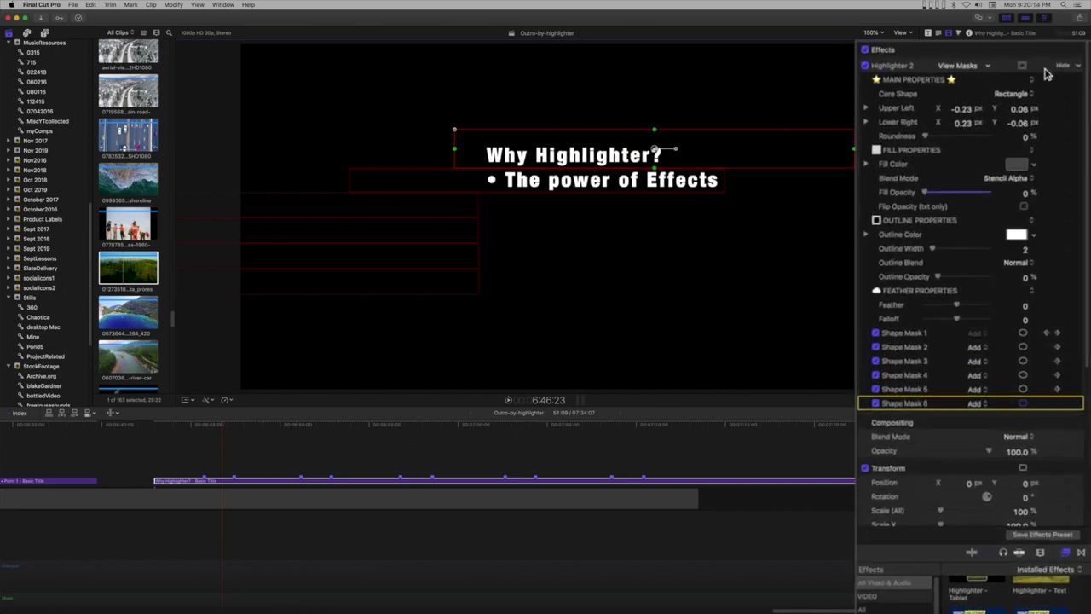
Add a seventh rectangular shape mask, narrow it to a thin strip, and move it above the text
click(1019, 70)
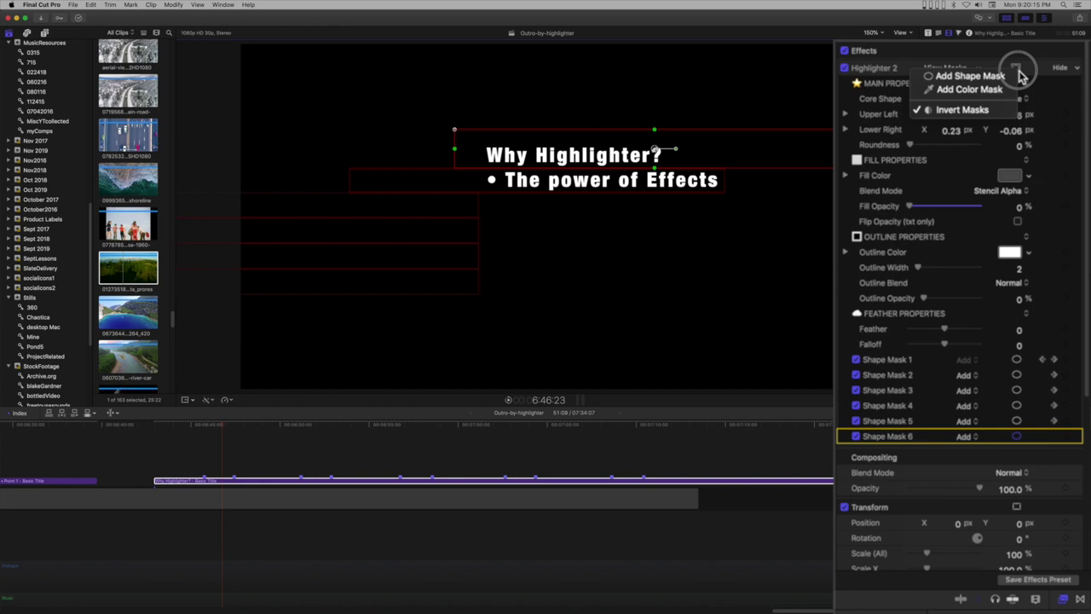
click(970, 75)
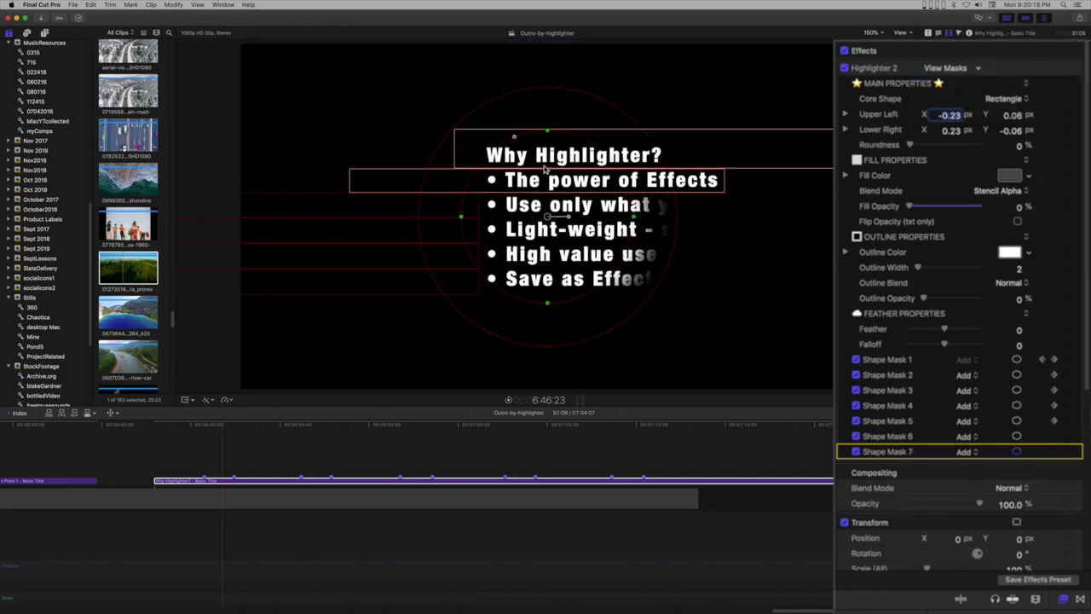
drag(515, 138, 462, 132)
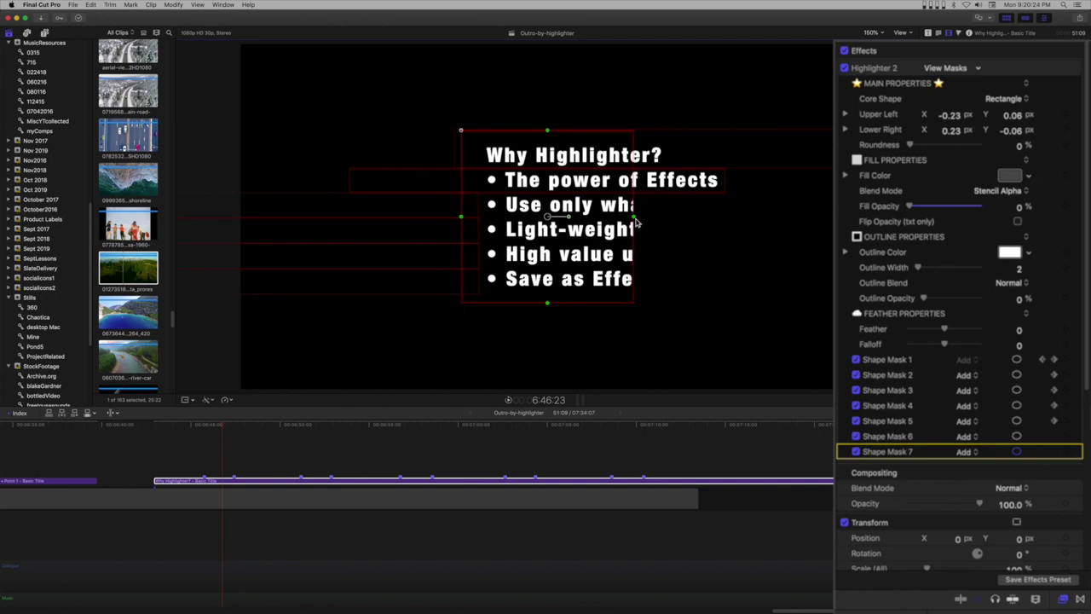
drag(633, 218, 552, 218)
drag(540, 314, 490, 160)
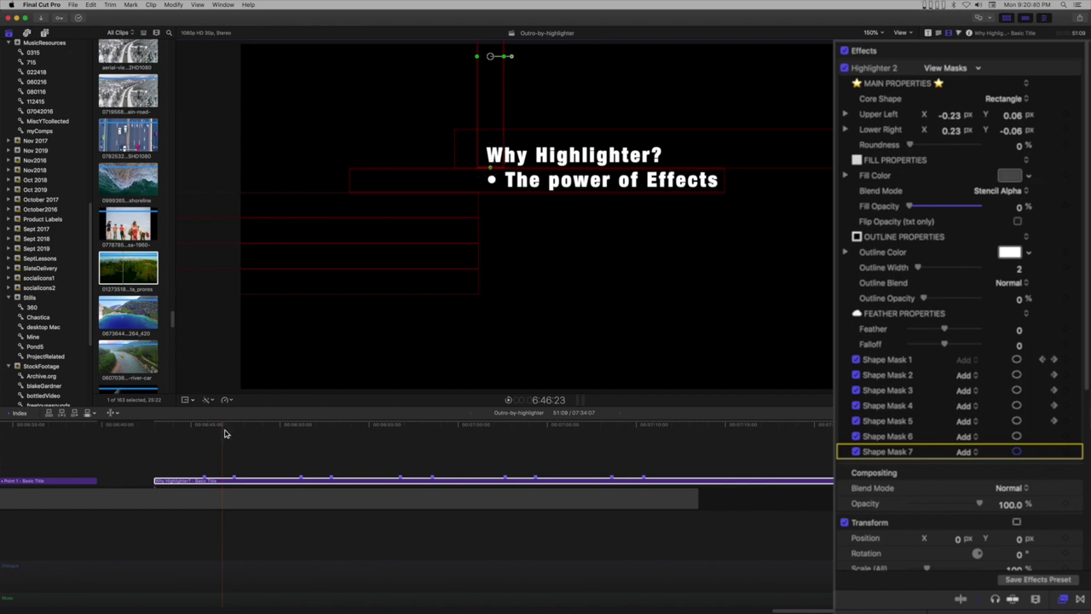
Keyframe Shape Mask 7 stretched down over the bullet column so all five dots show
drag(223, 428, 191, 431)
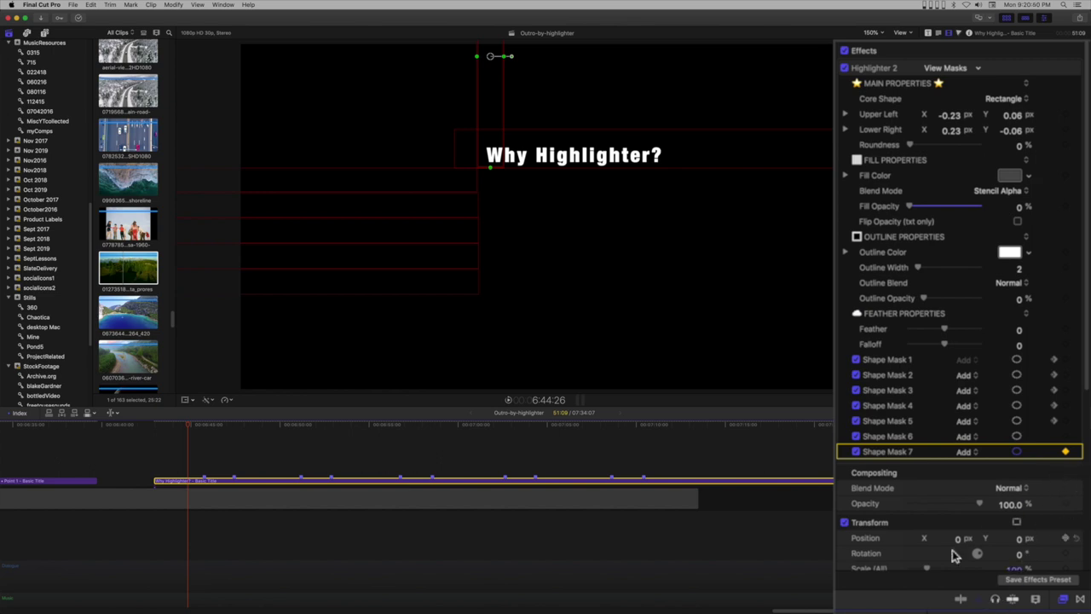
drag(190, 428, 158, 433)
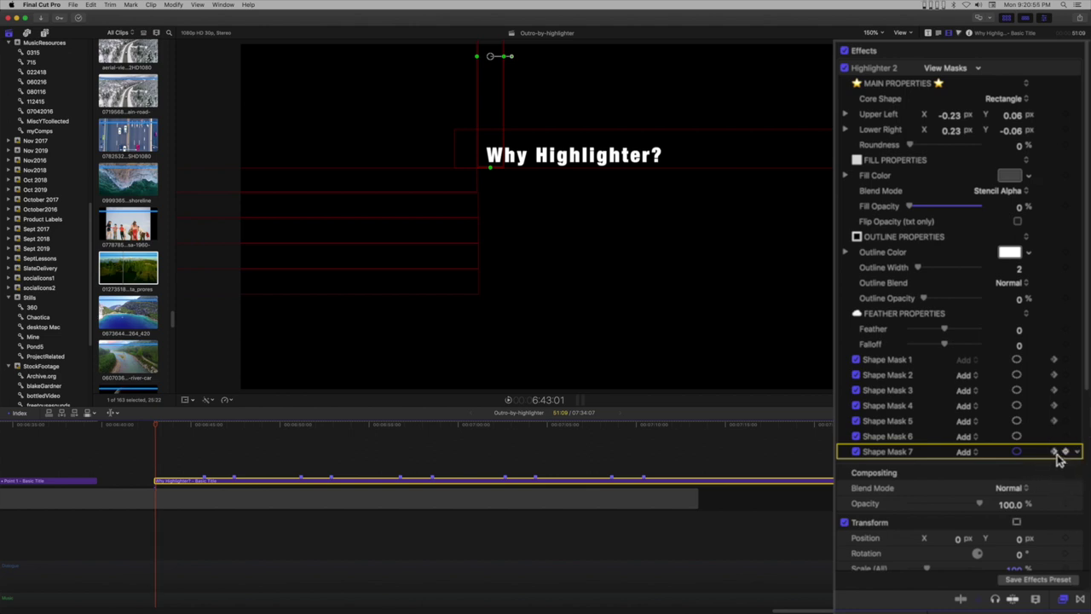
click(1056, 453)
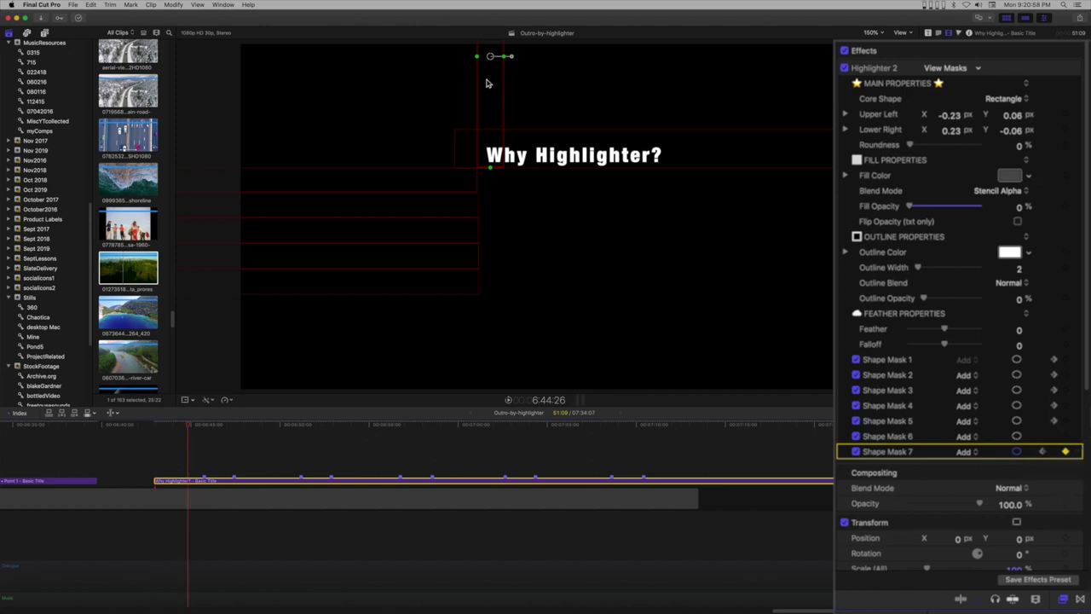
drag(487, 82, 490, 232)
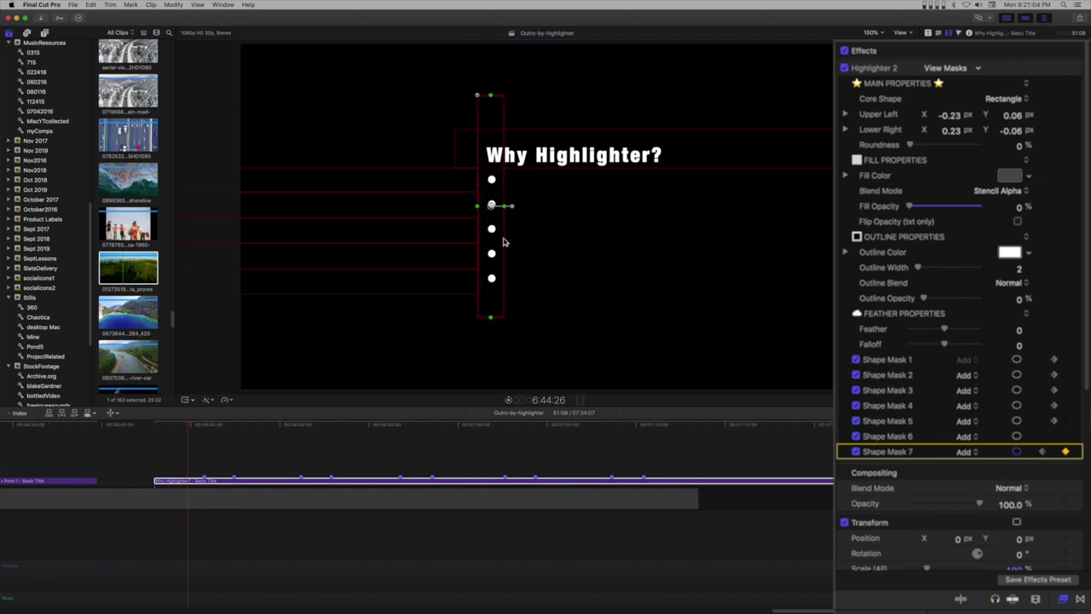
drag(189, 429, 465, 413)
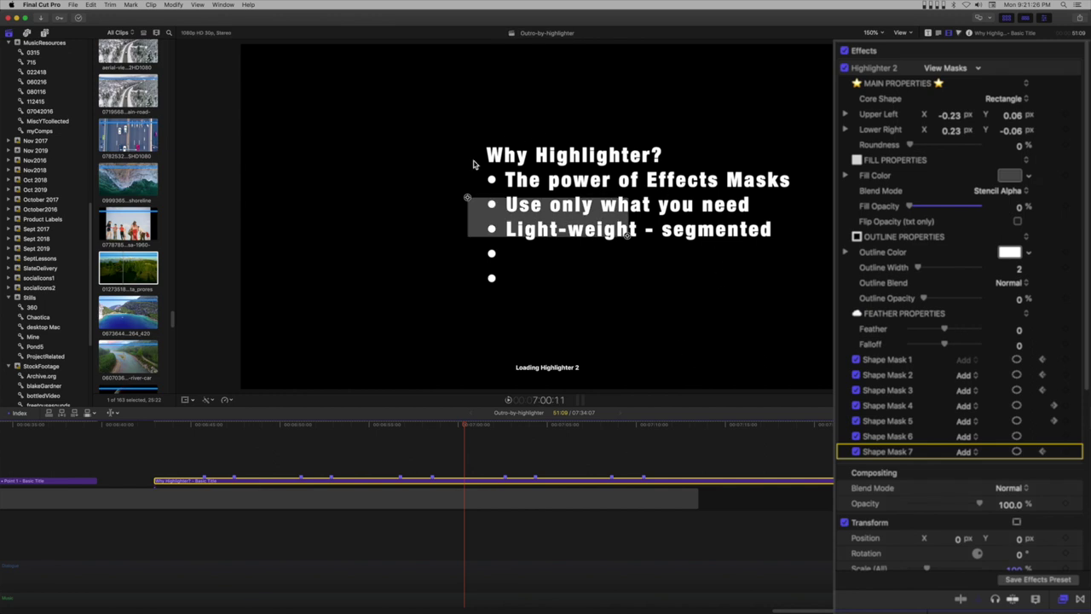
Resize the second Highlighter 2 box up-left and down-right to surround the bullet text
drag(468, 200, 456, 125)
drag(629, 240, 831, 321)
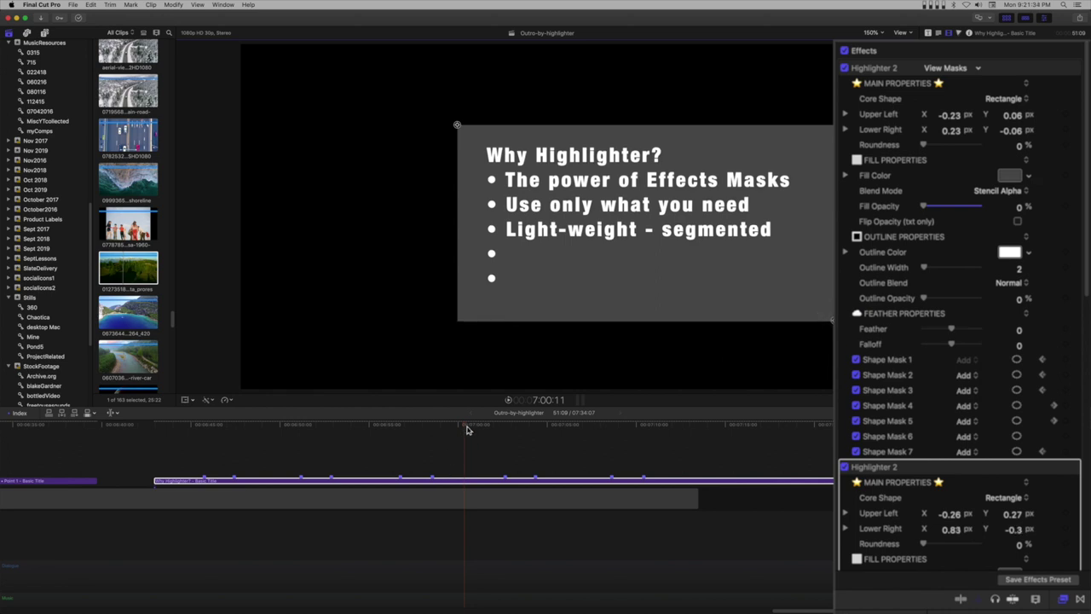
drag(466, 429, 666, 436)
Make the box blue with 56.8% roundness, a faint ~28% white outline, and add Highlighter - Transforms
scroll(1046, 571, down, 5)
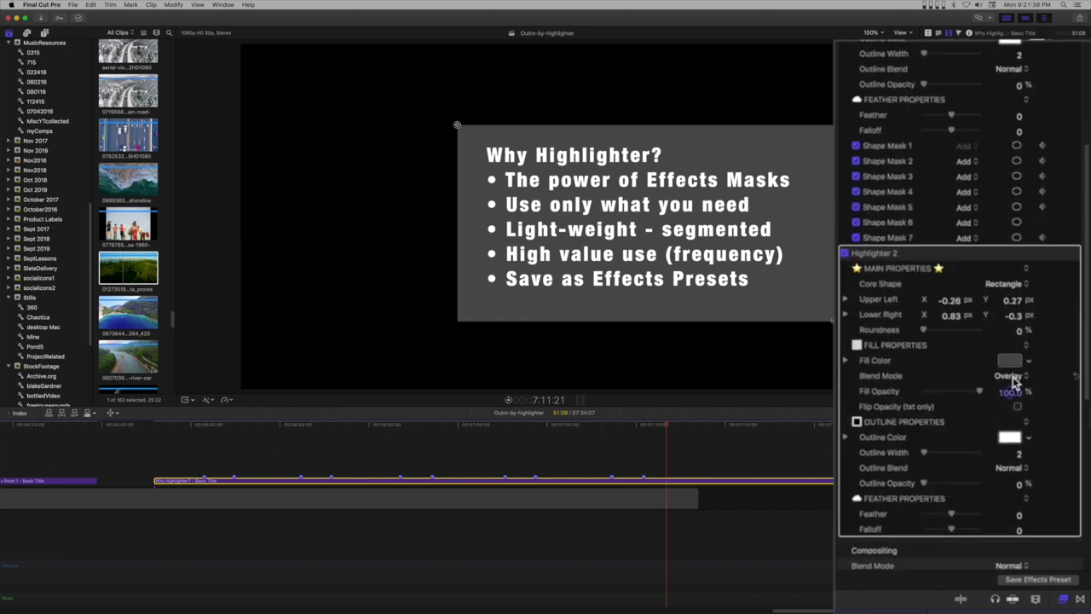
click(1028, 360)
drag(994, 369, 1021, 375)
drag(934, 330, 964, 341)
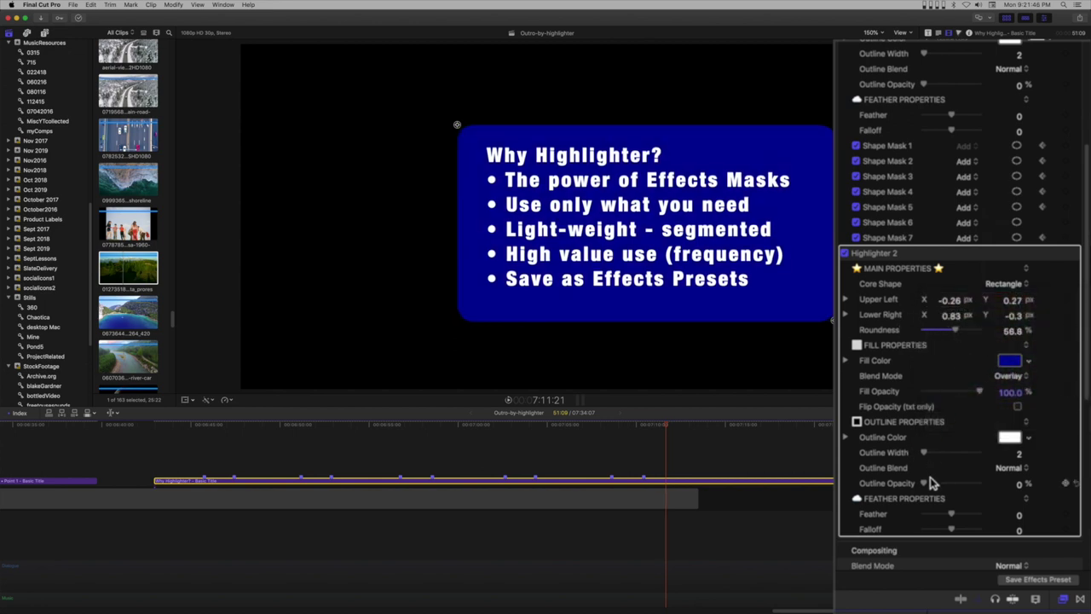
drag(929, 484, 945, 494)
drag(833, 320, 829, 312)
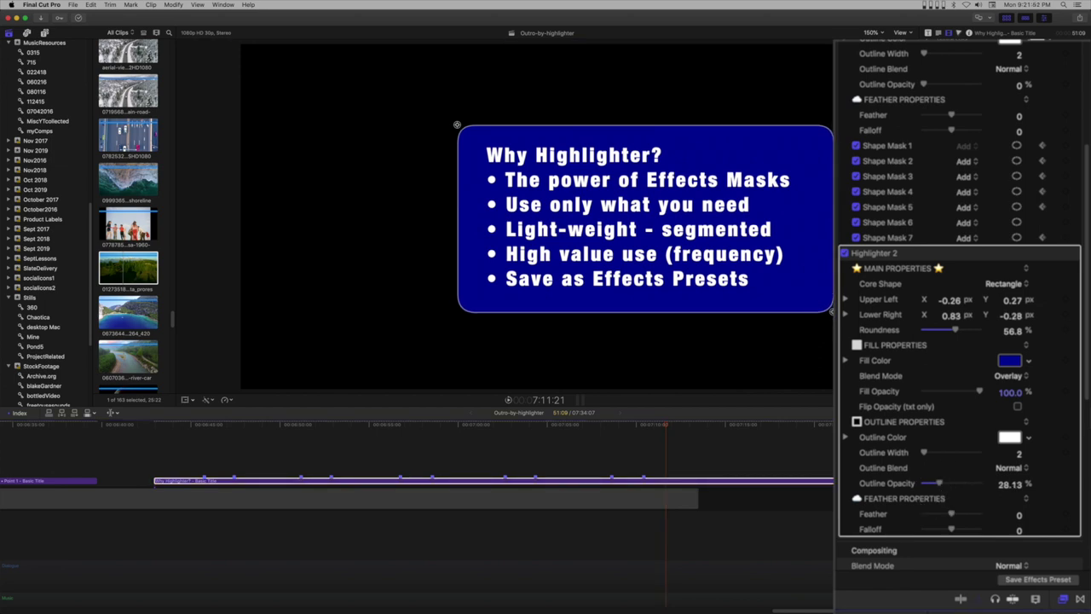
click(678, 481)
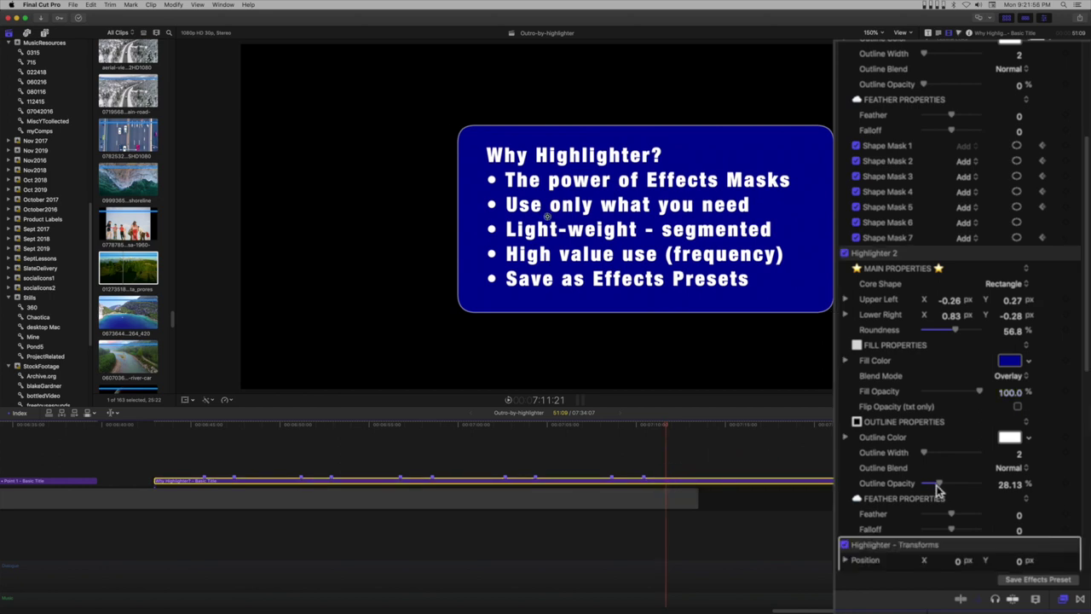
Set Highlighter - Transforms Position X to -28.4 px to shift the blue panel left
scroll(938, 488, down, 5)
drag(962, 385, 935, 385)
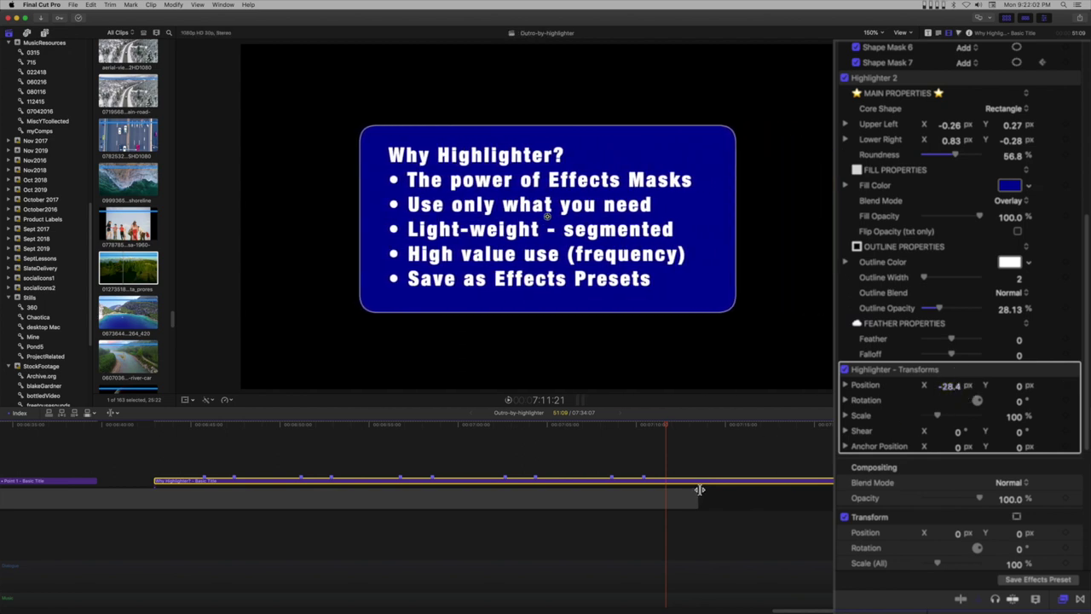
key(Up)
key(space)
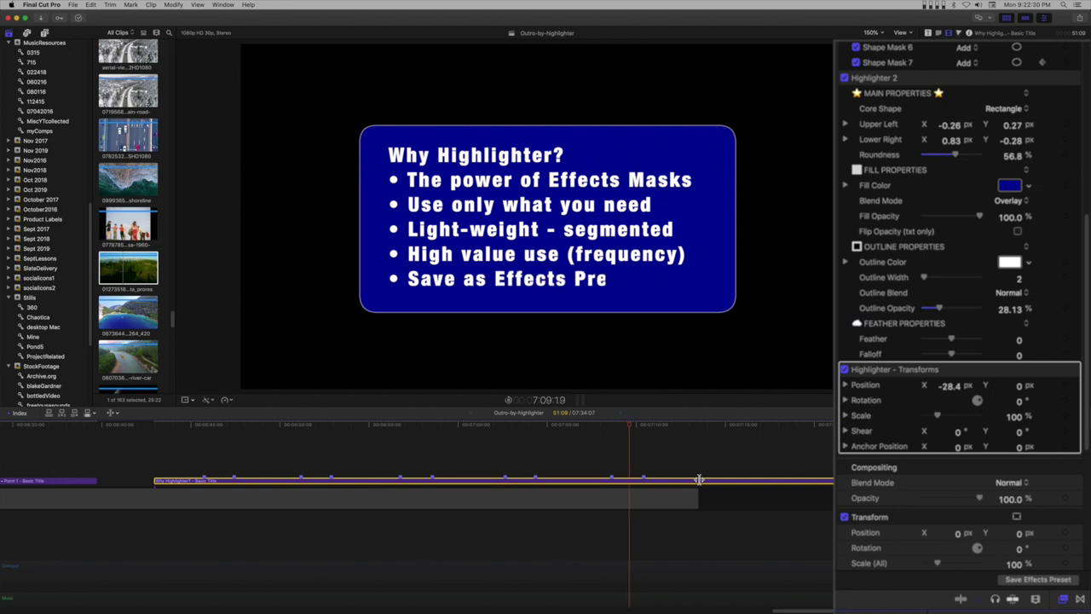
key(space)
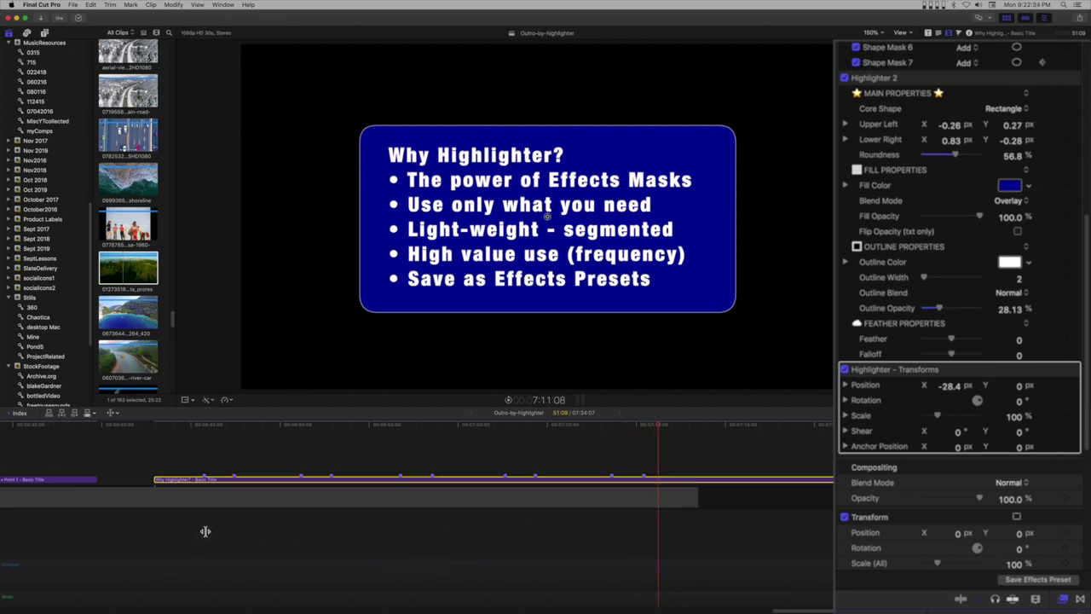
Connect the aerial mountain clip and place it beneath the title in the timeline
click(119, 270)
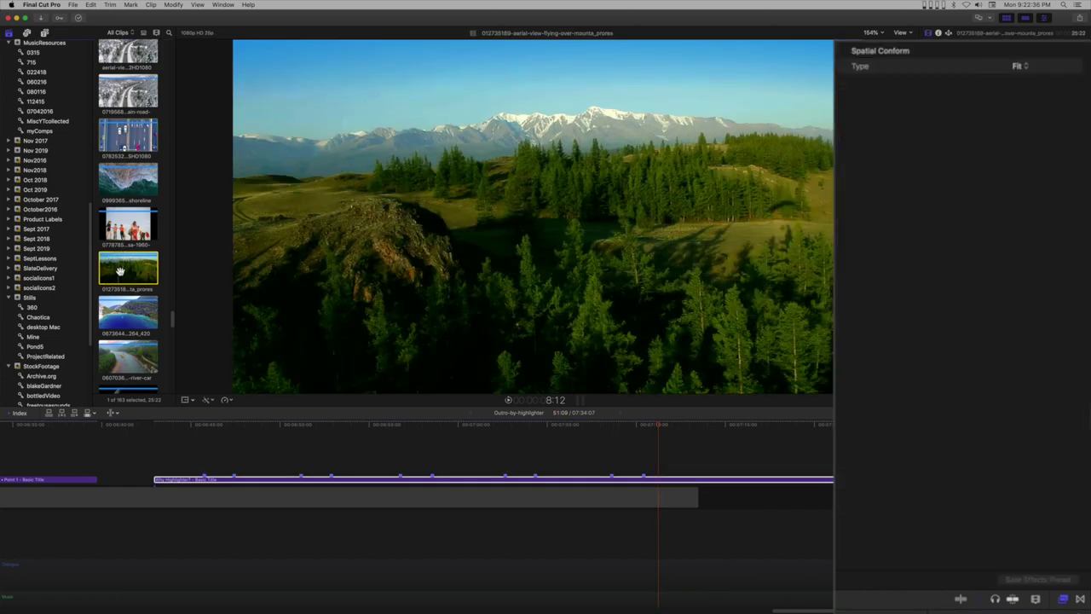
key(q)
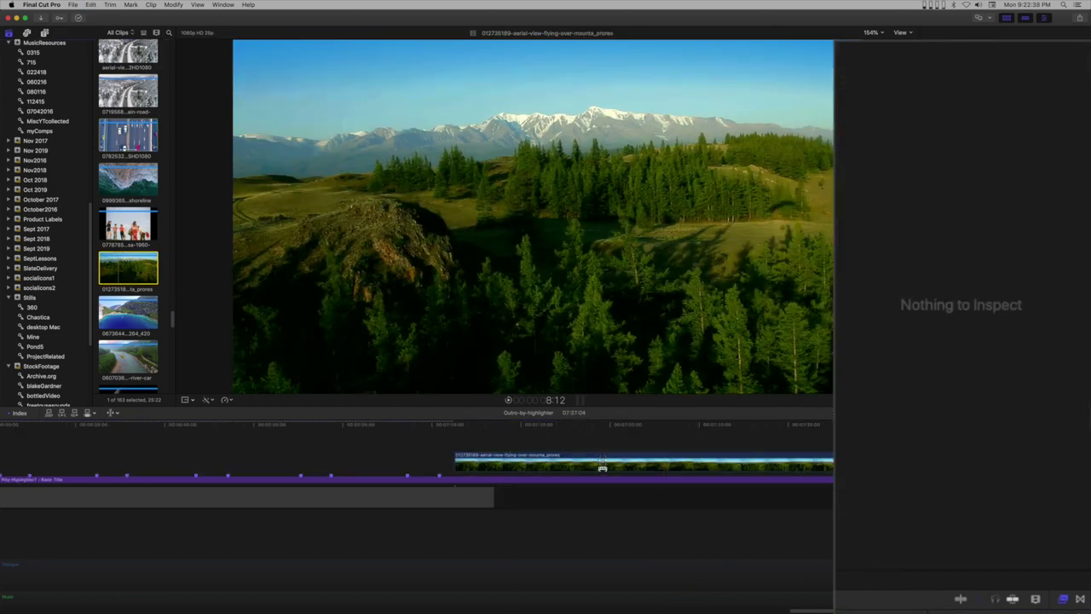
drag(619, 463, 234, 522)
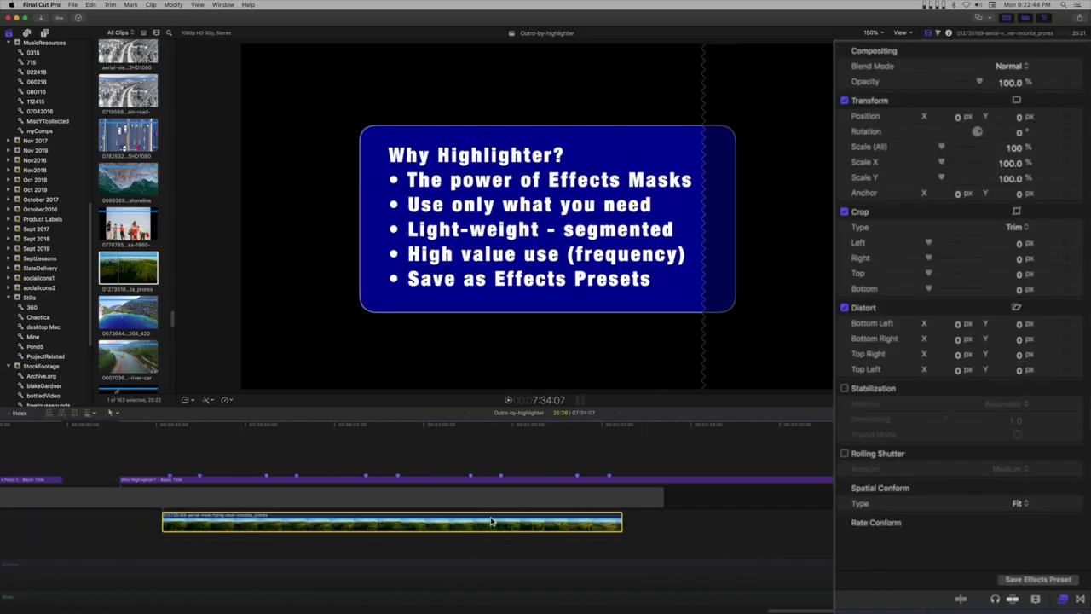
Slow down and lengthen the mountain clip to span the title, then preview it playing underneath
key(cmd+r)
drag(623, 517, 831, 516)
drag(568, 519, 480, 518)
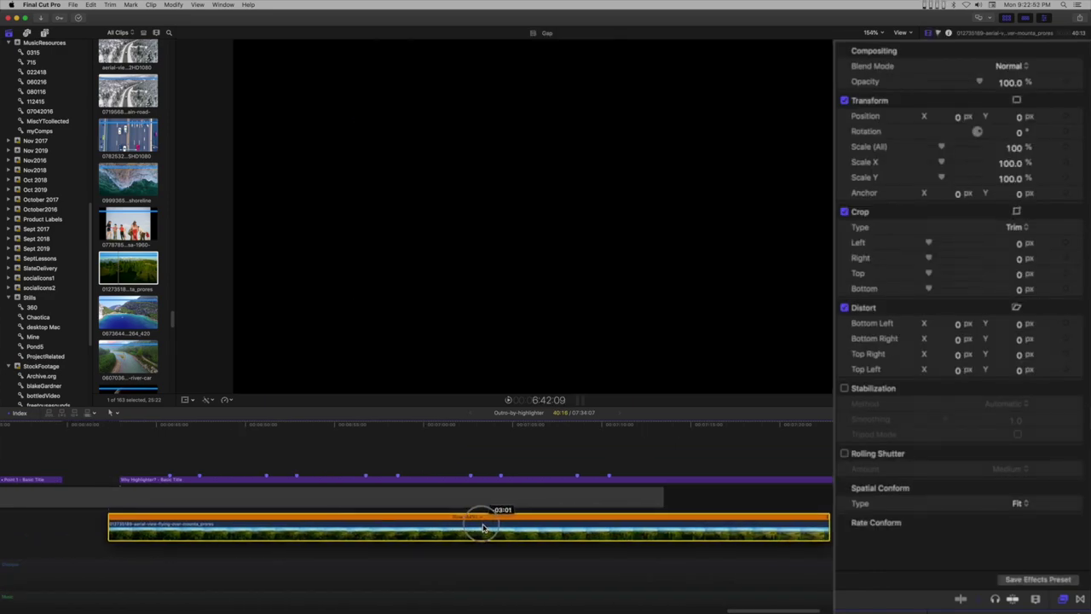
key(cmd+r)
click(212, 458)
key(space)
click(366, 479)
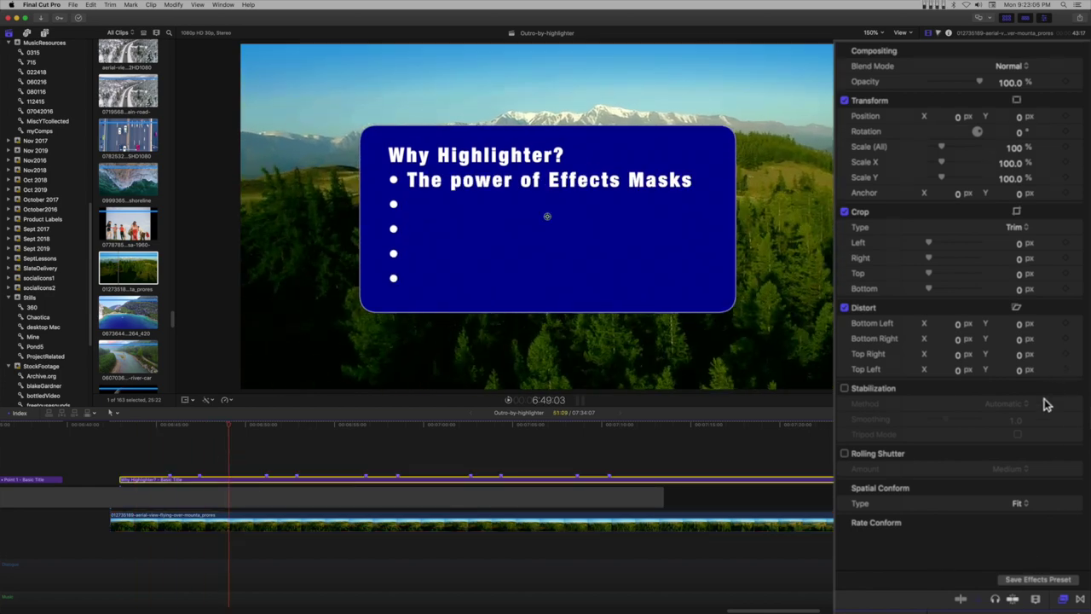
Make the panel dark green; set shadow opacity 100%, blur and distance 25, angle about 311°
scroll(1016, 414, down, 8)
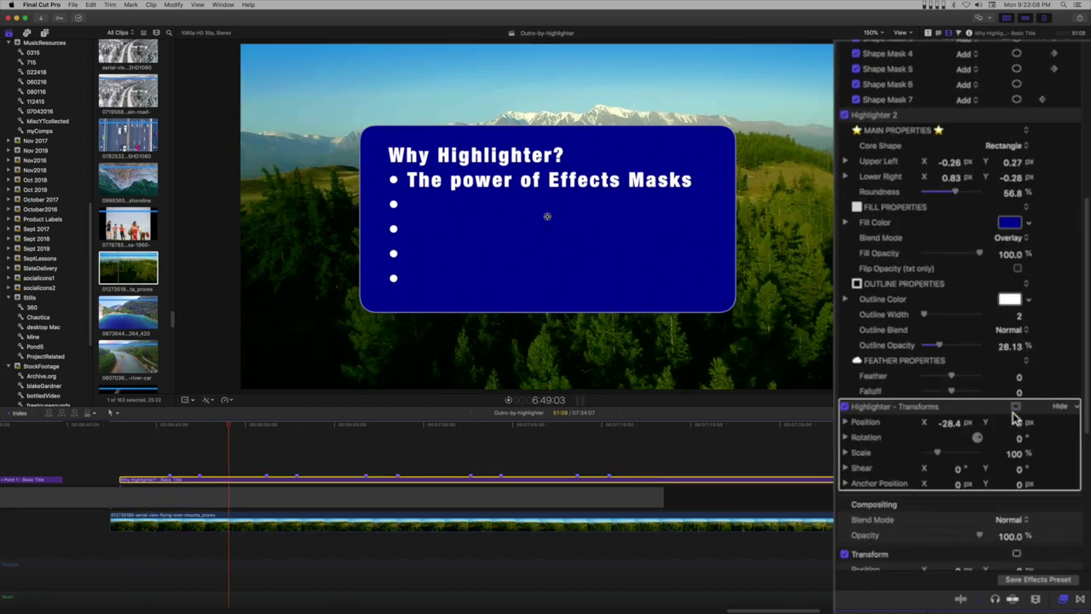
mouse_move(1014, 232)
mouse_down()
mouse_move(1037, 195)
mouse_move(1033, 235)
mouse_move(1047, 234)
mouse_move(1047, 190)
mouse_up()
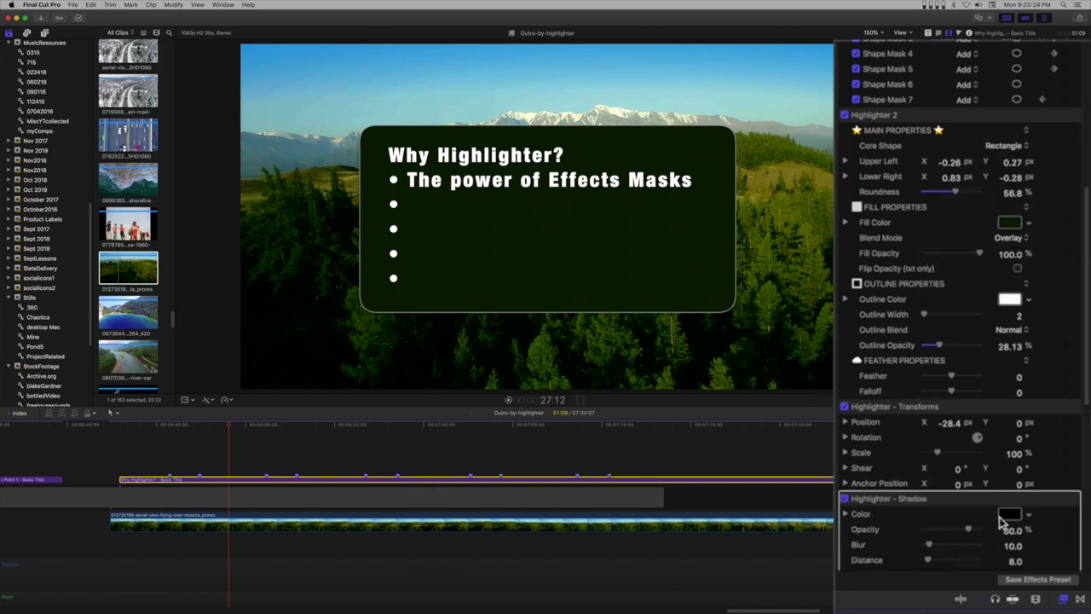
scroll(1001, 523, down, 5)
drag(970, 362, 1023, 362)
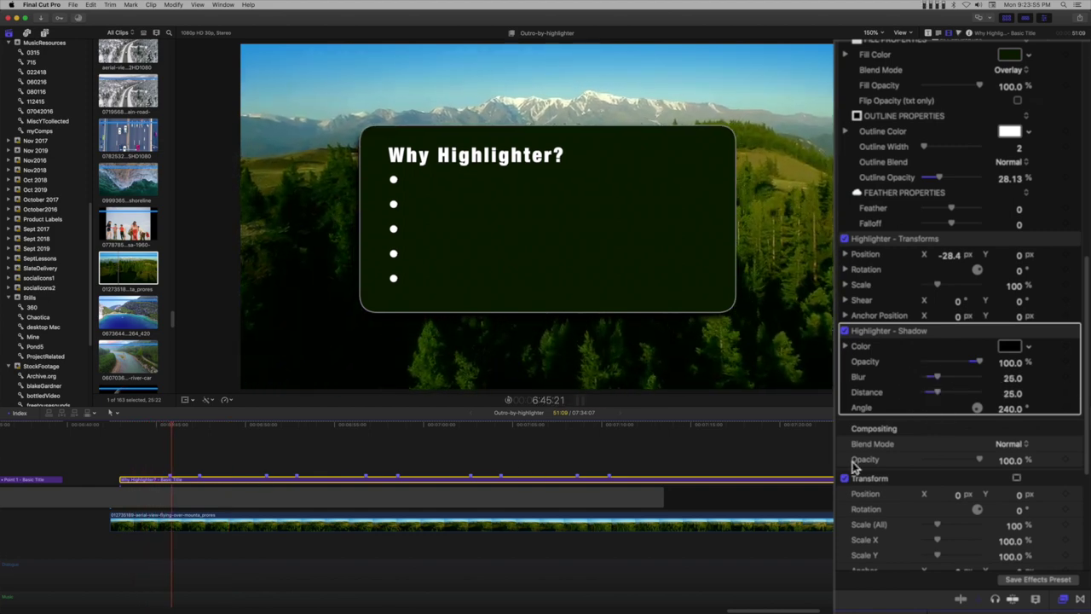
drag(1012, 413, 1046, 406)
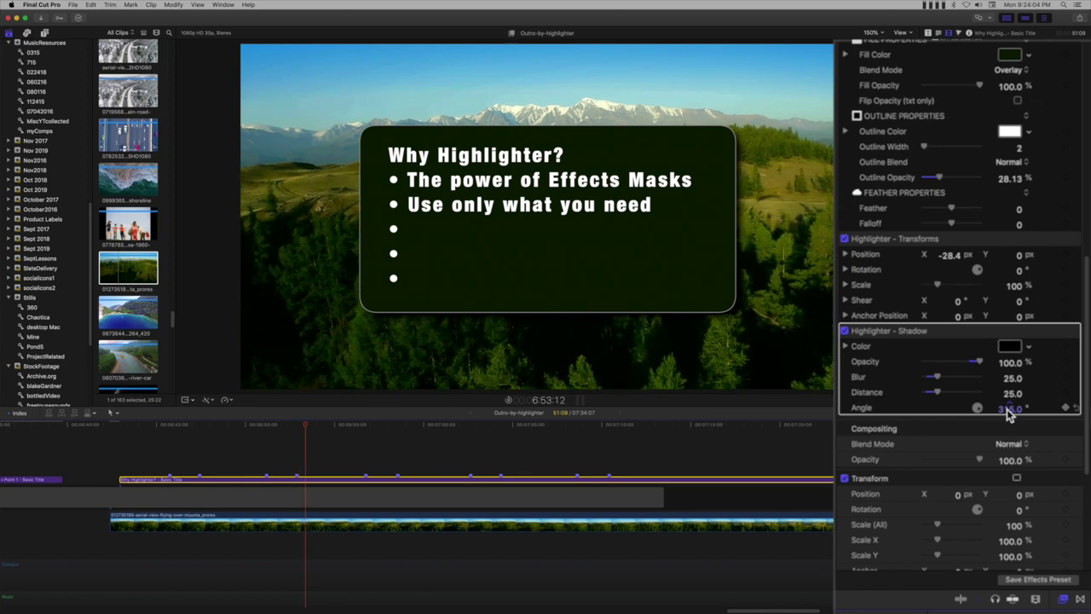